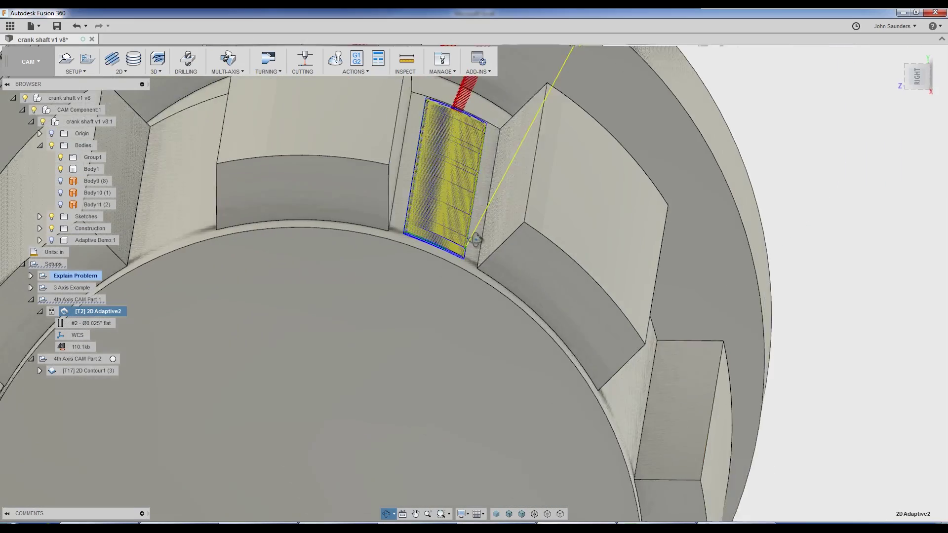
Examine the existing 2D adaptive toolpath in the slot between the shaft's teeth from several angles
shift+middle_drag(476, 240, 479, 241)
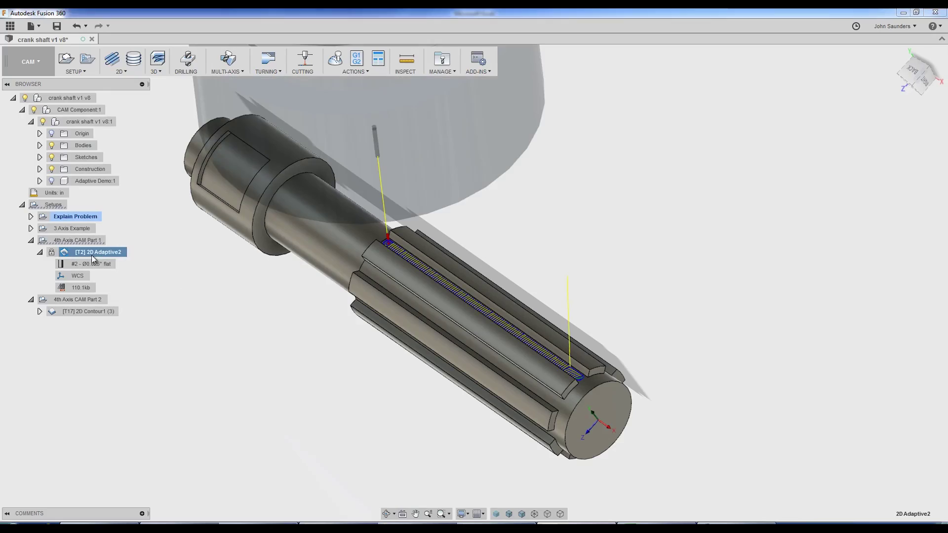
scroll(611, 401, up, 3)
scroll(454, 328, up, 3)
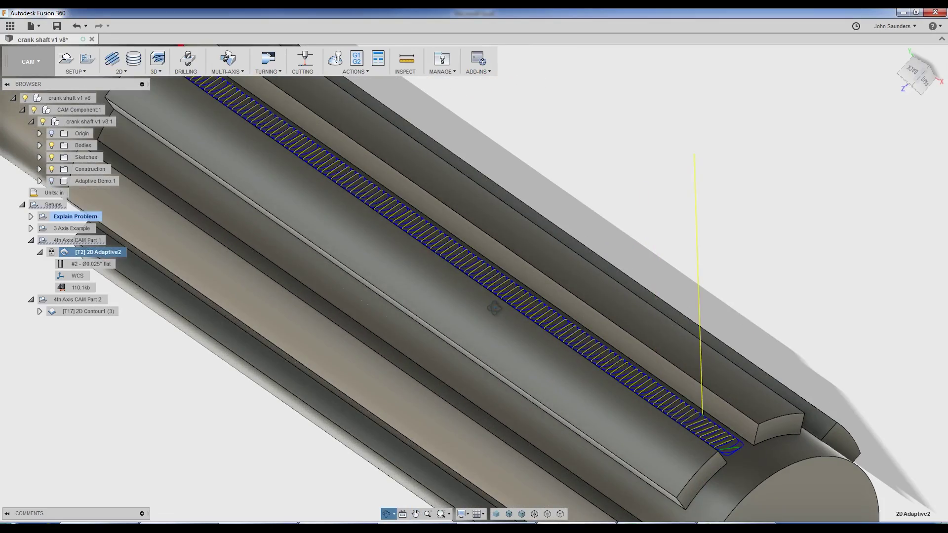
shift+middle_drag(494, 310, 413, 213)
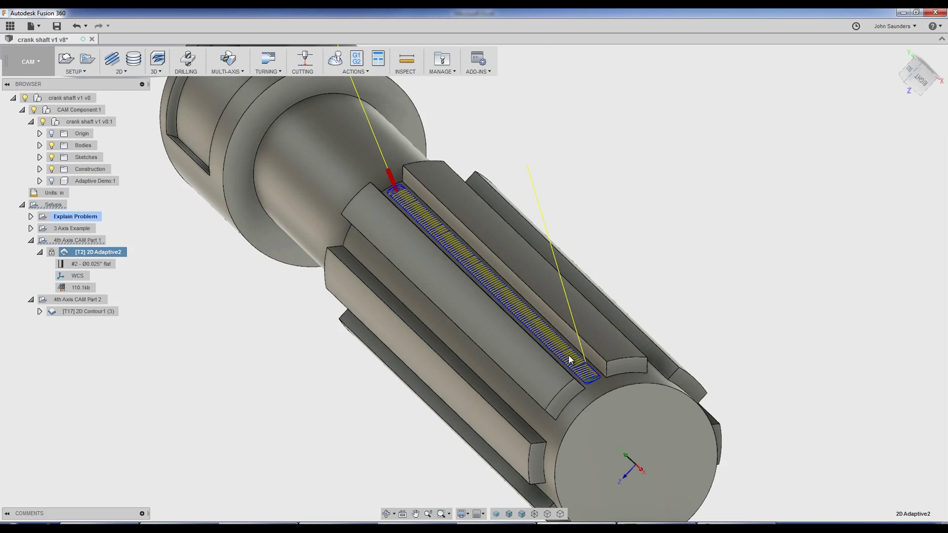
mouse_move(569, 359)
shift+middle_down()
mouse_move(542, 352)
mouse_move(561, 348)
shift+middle_up()
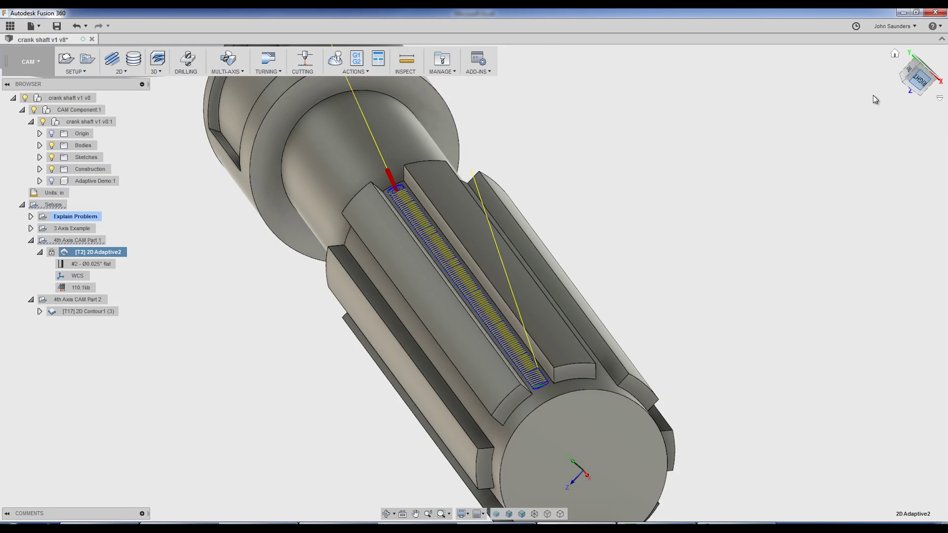
click(919, 79)
scroll(280, 232, up, 3)
middle_drag(283, 267, 468, 272)
scroll(518, 318, up, 3)
shift+middle_drag(519, 321, 415, 294)
scroll(519, 312, up, 2)
scroll(549, 307, down, 10)
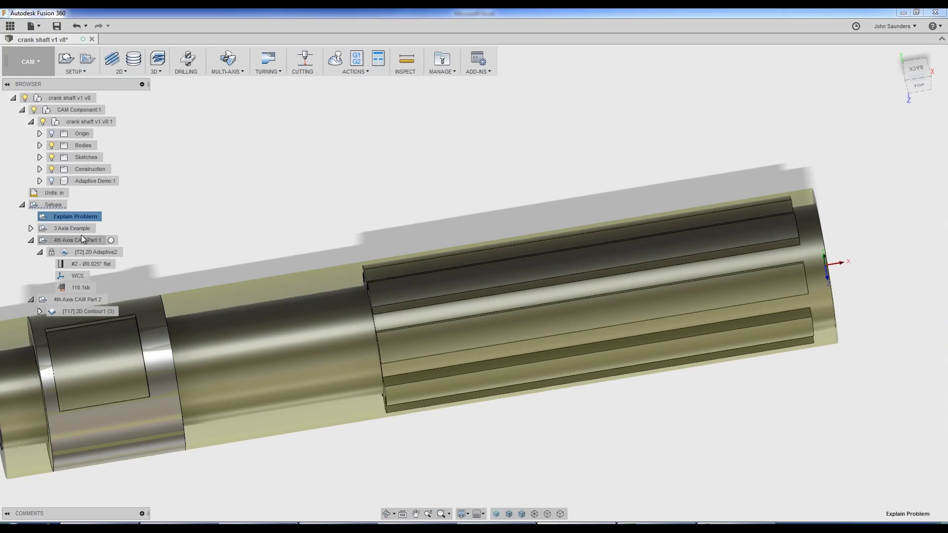
Add a 2D Adaptive Clearing operation to the Explain Problem setup using tool 17, the 1/8" flat end mill
click(123, 69)
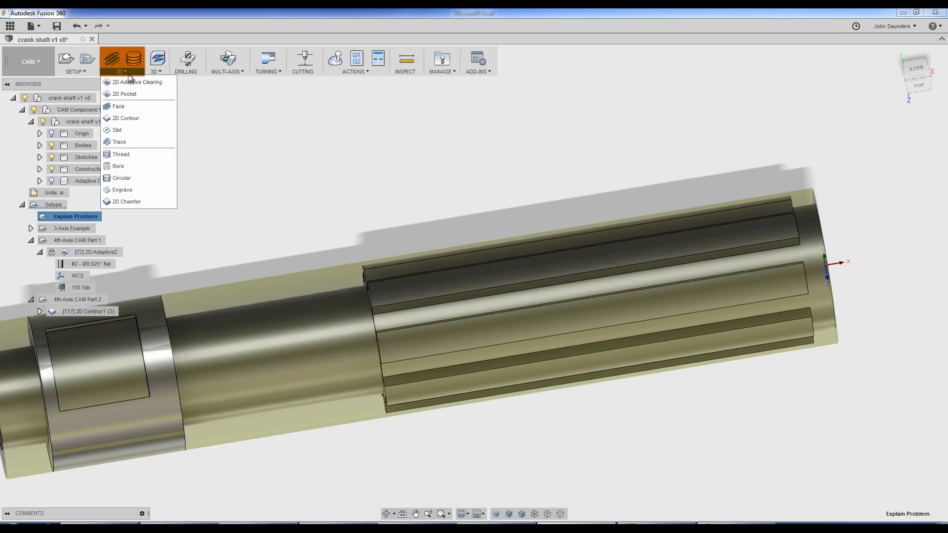
click(132, 82)
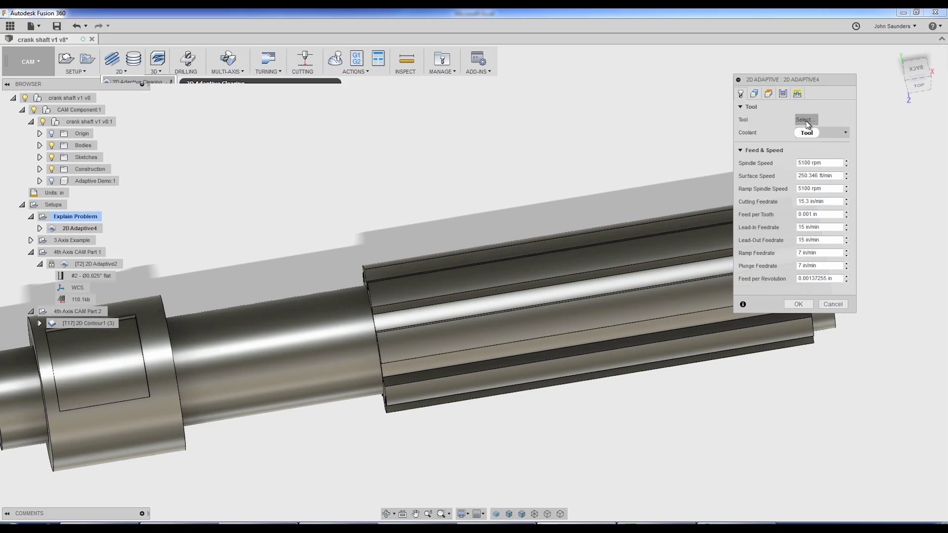
click(807, 120)
click(348, 99)
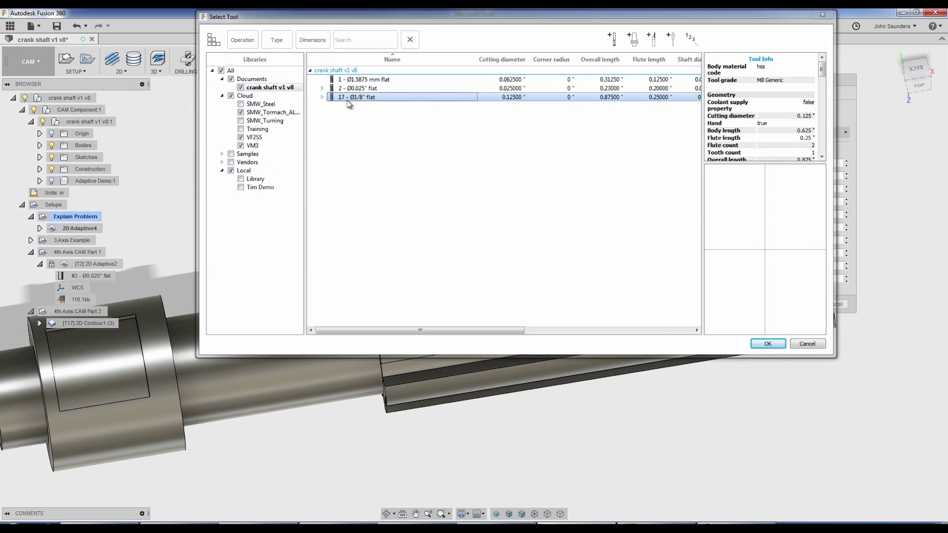
double_click(347, 100)
Enable Wrap Toolpath for the operation with the cylindrical slot-floor face of the splined section as the wrap cylinder
click(755, 95)
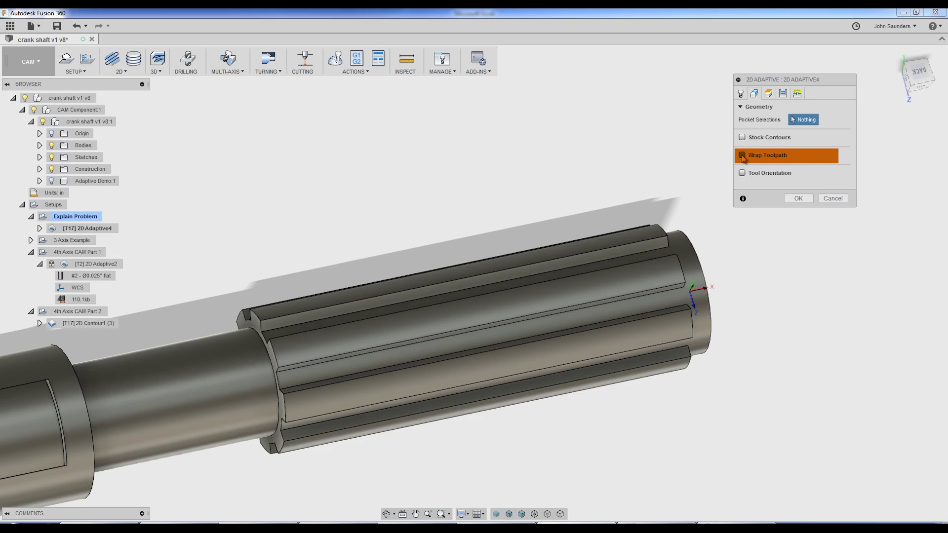
click(742, 156)
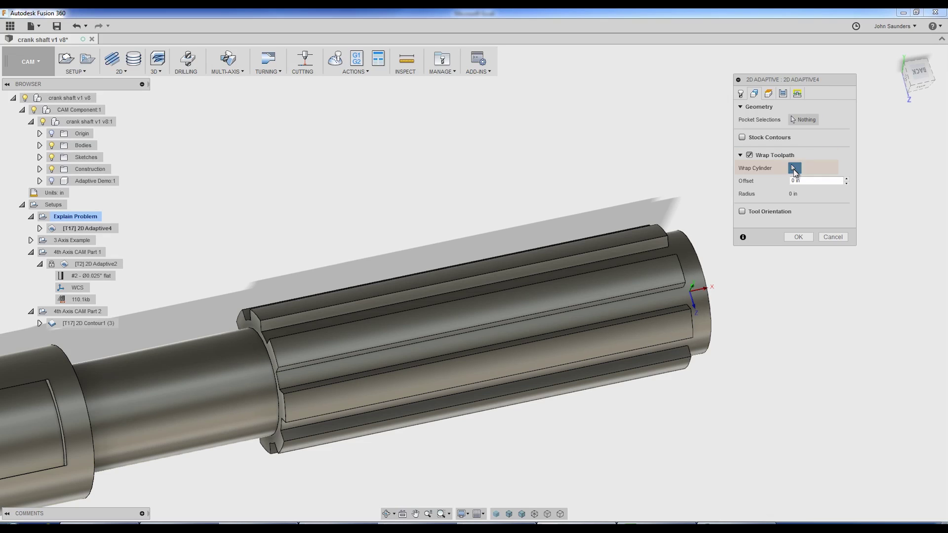
click(693, 254)
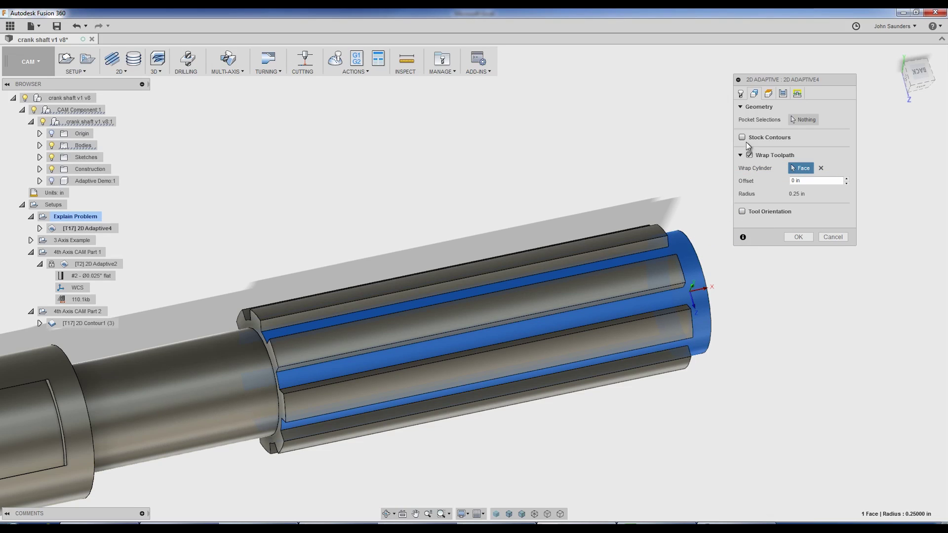
Select edge chains along the slot between the shaft's teeth as pocket geometry and generate the wrapped adaptive toolpath
click(805, 121)
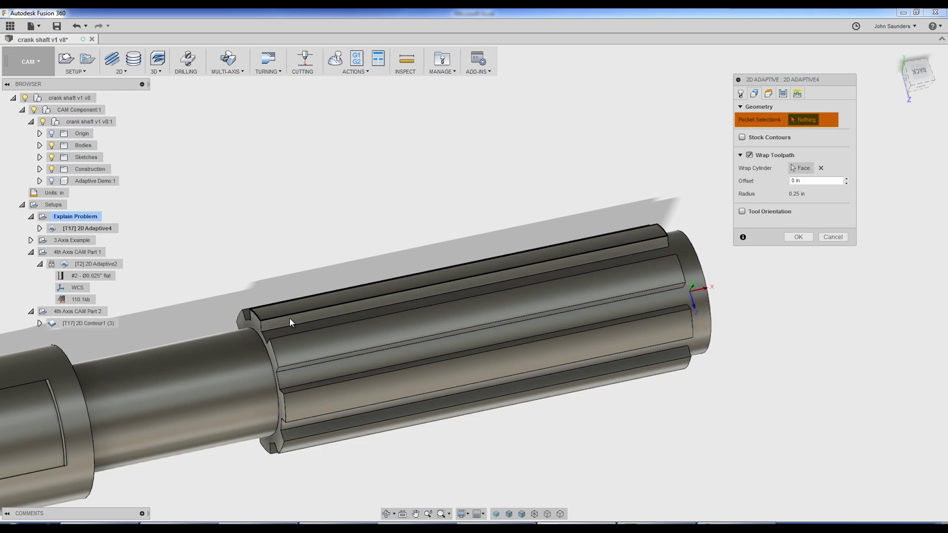
scroll(290, 330, up, 5)
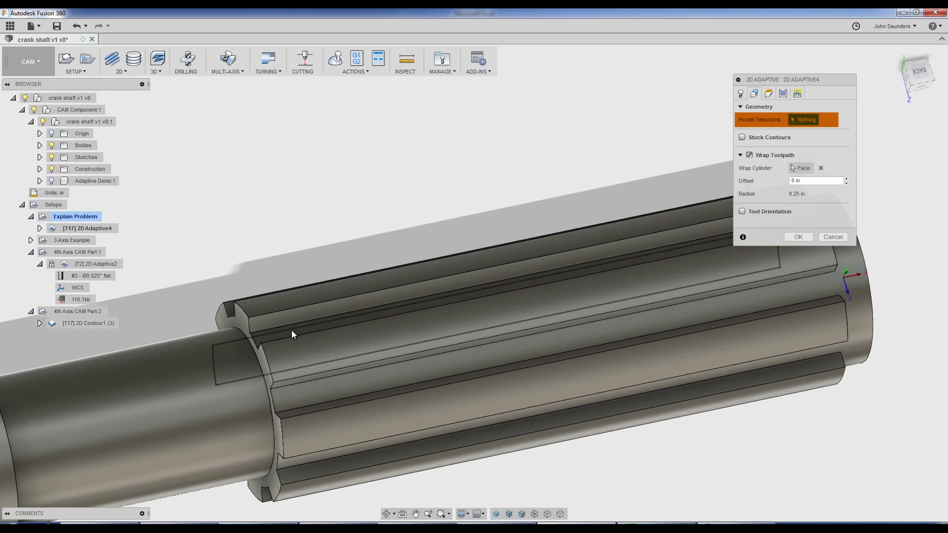
scroll(290, 333, down, 2)
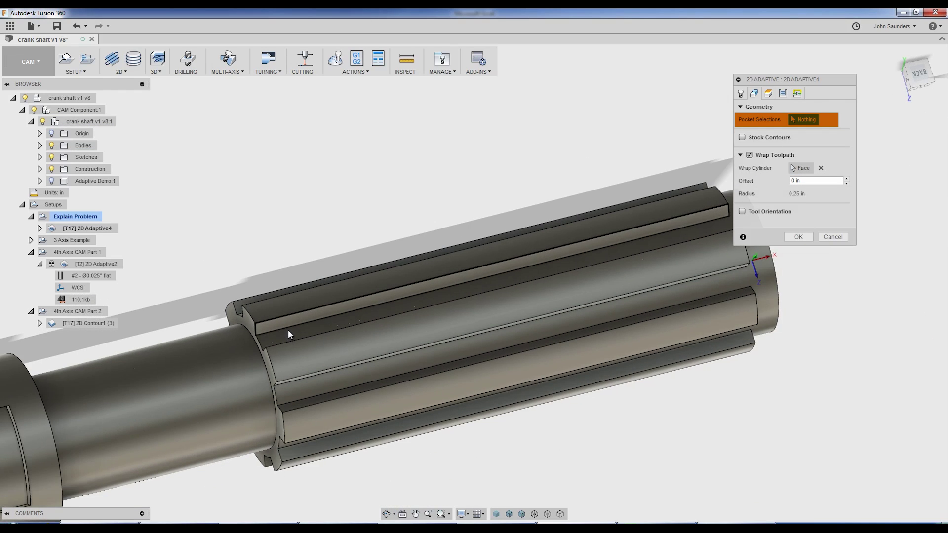
scroll(293, 332, down, 2)
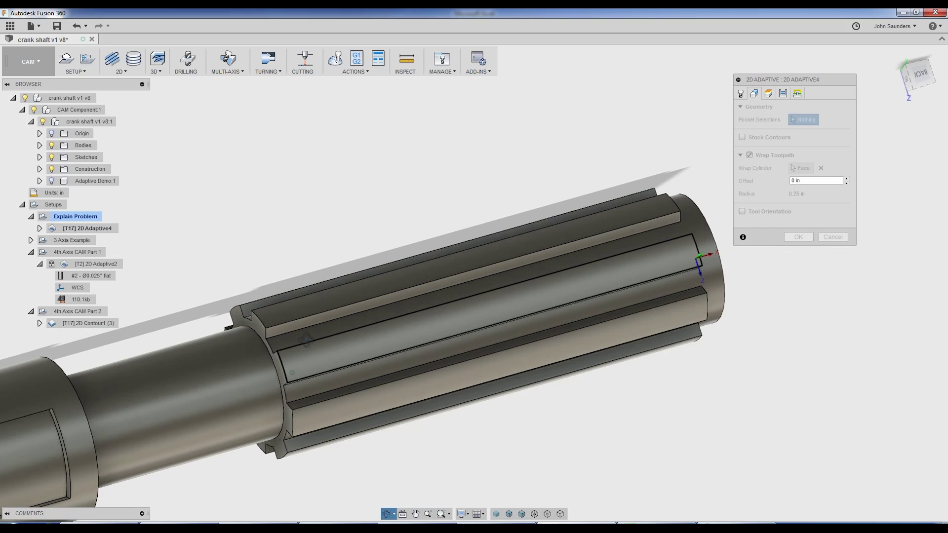
scroll(302, 338, up, 2)
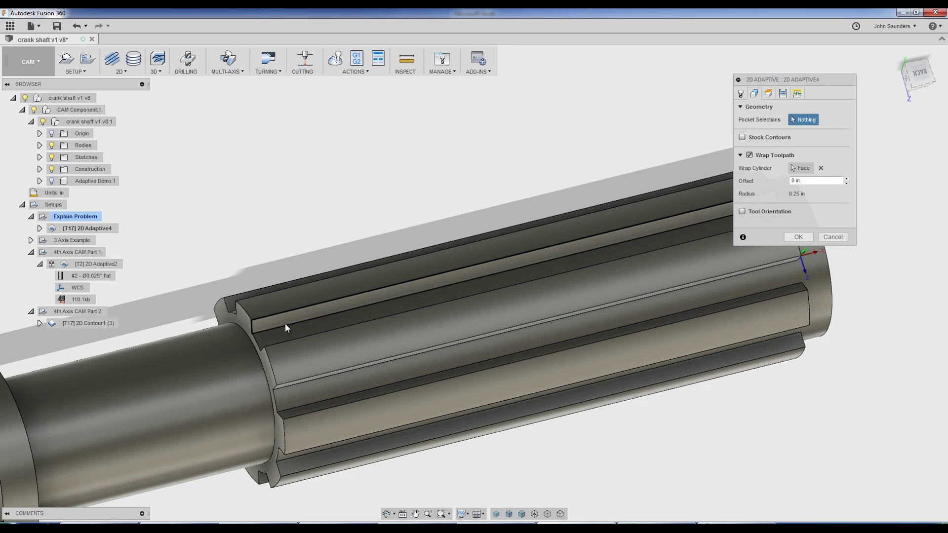
scroll(285, 323, up, 2)
click(255, 331)
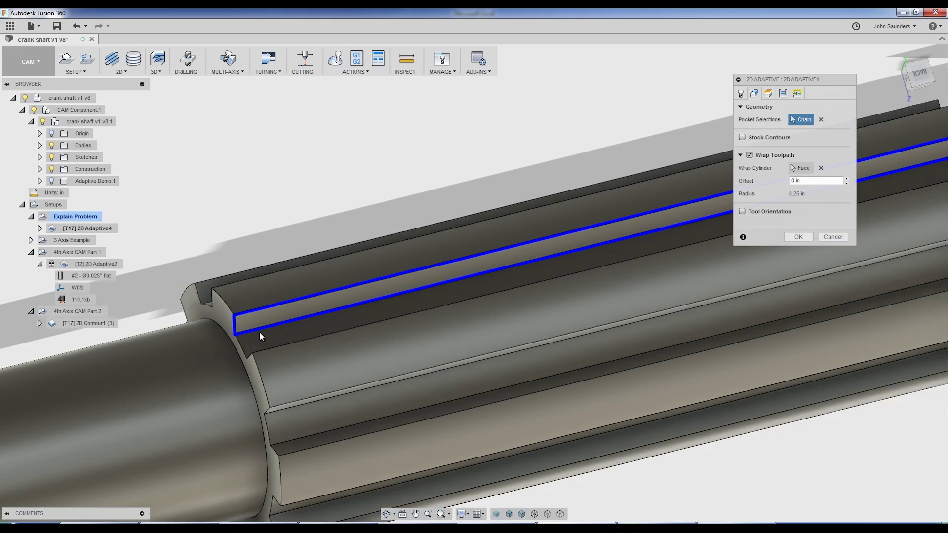
scroll(259, 331, down, 4)
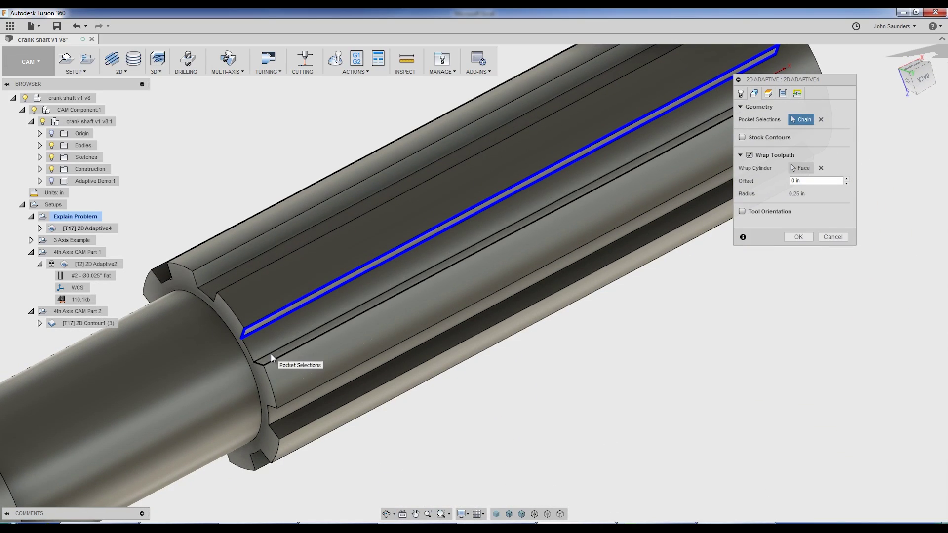
click(271, 354)
shift+middle_drag(511, 321, 691, 237)
click(798, 237)
scroll(479, 225, down, 3)
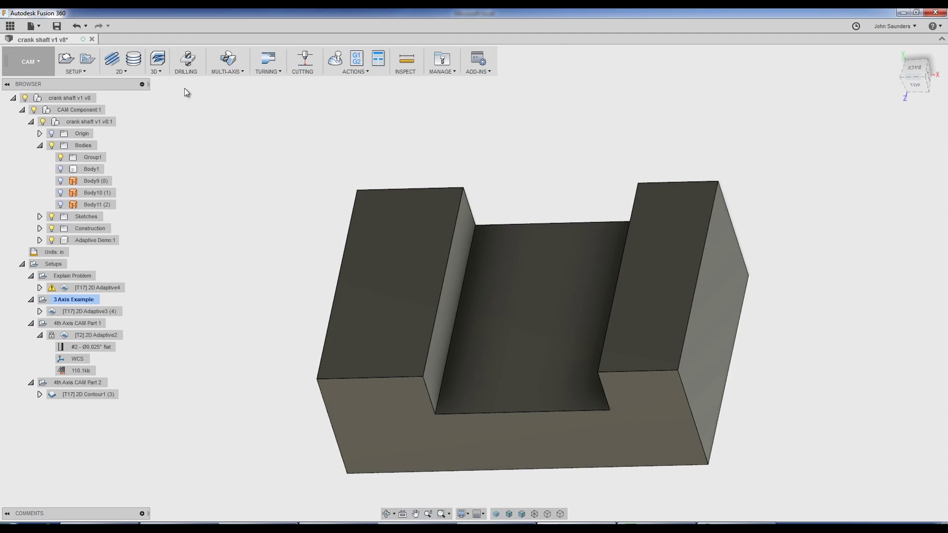
Create a 2D Adaptive Clearing toolpath in the 3 Axis Example setup, using the channel floor's two long side edges as pocket chains
click(127, 74)
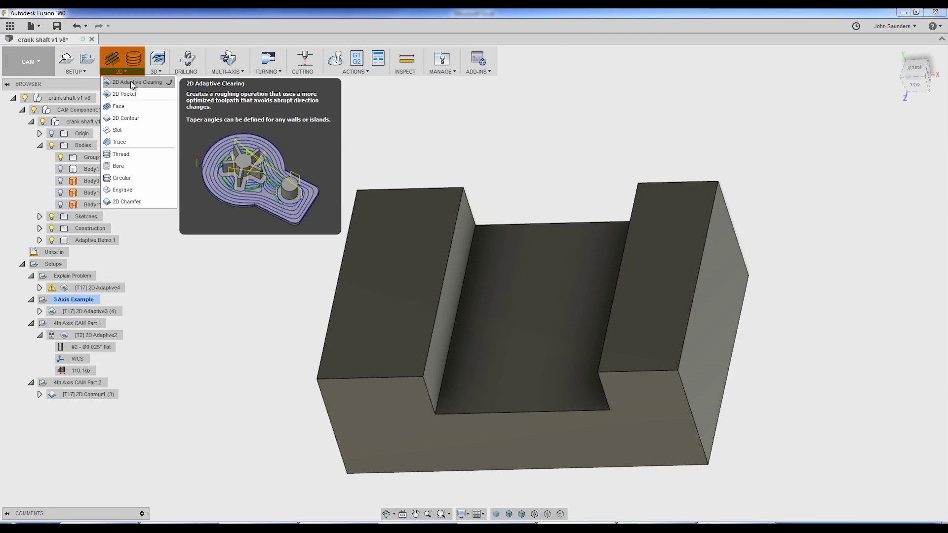
click(130, 81)
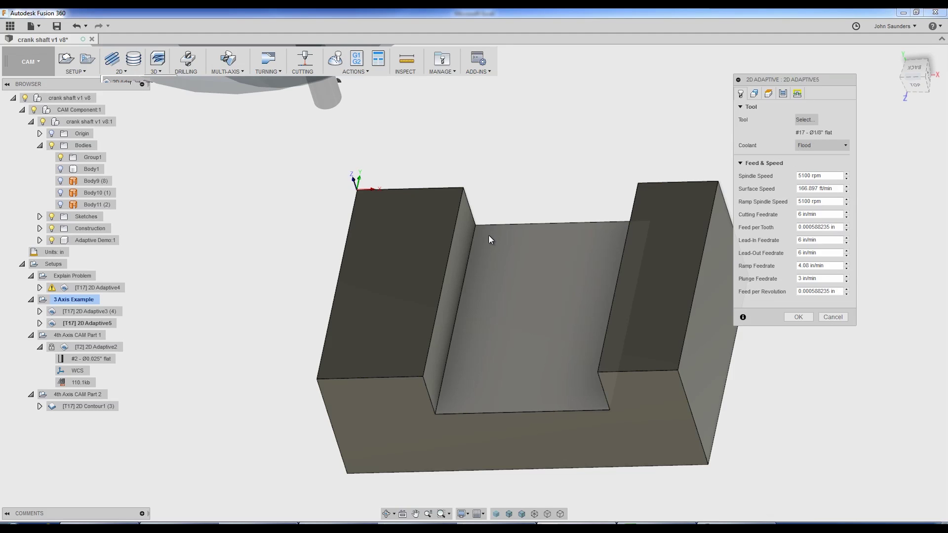
click(474, 240)
shift+middle_drag(473, 240, 523, 192)
click(585, 239)
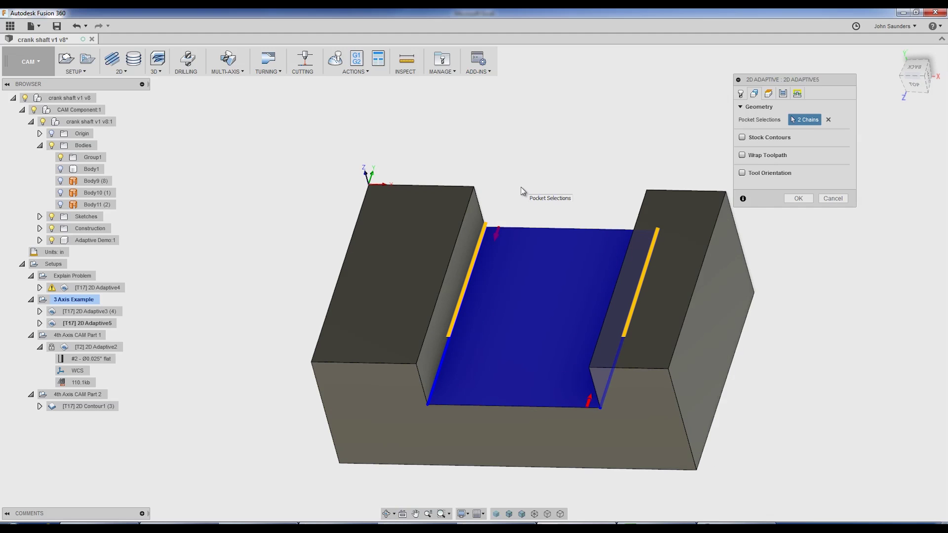
key(Return)
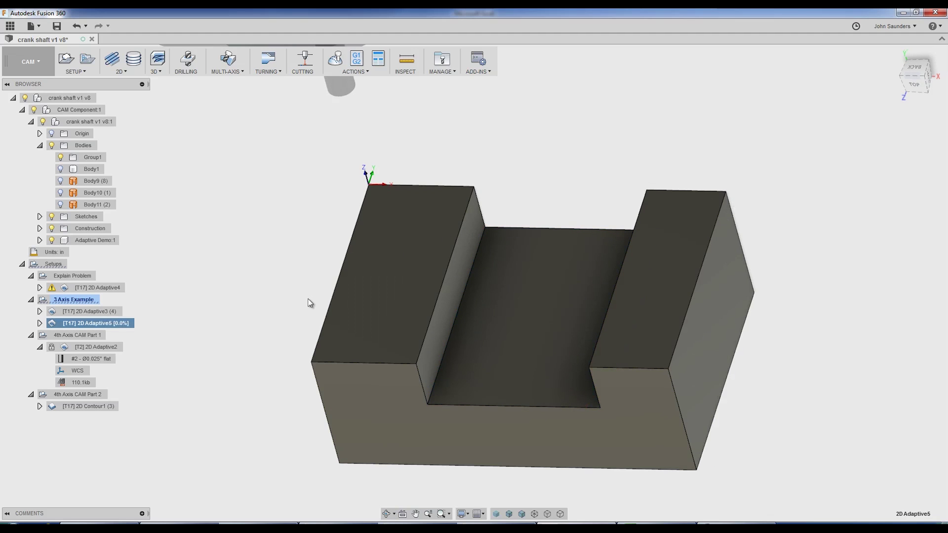
shift+middle_drag(511, 433, 454, 335)
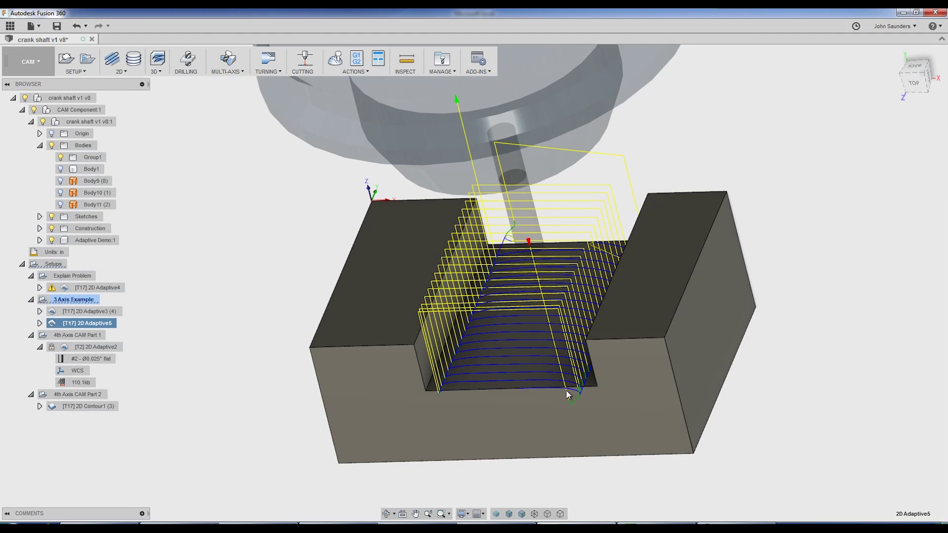
Duplicate the channel's new adaptive operation and extend the copy's pocket selection to four chains by adding the floor's two open end edges
click(97, 324)
key(ctrl+d)
double_click(98, 335)
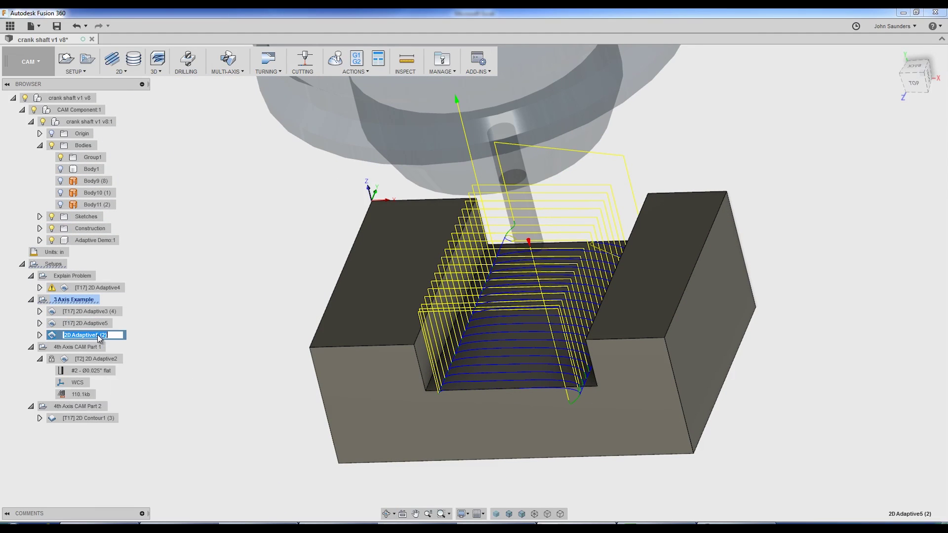
double_click(86, 336)
click(753, 93)
shift+middle_drag(498, 163, 489, 201)
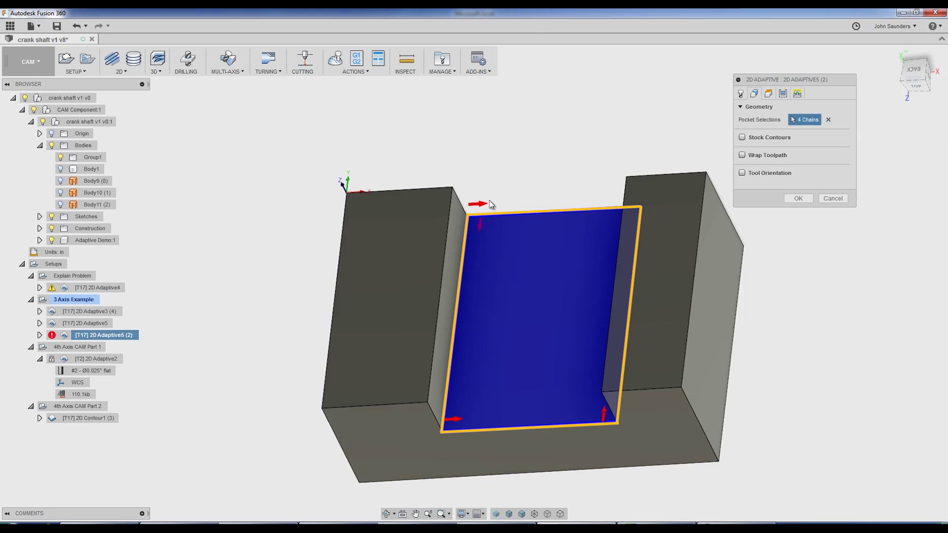
key(Return)
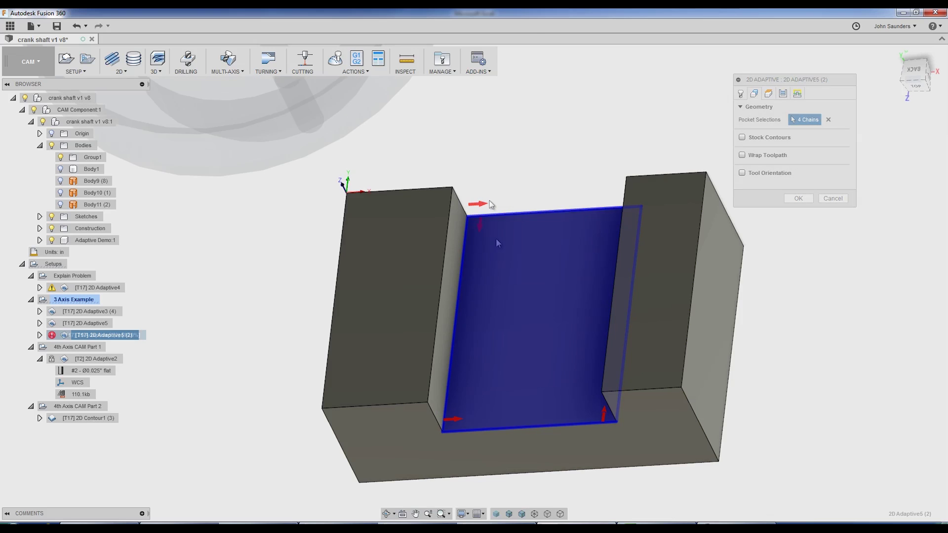
shift+middle_drag(517, 362, 538, 370)
scroll(537, 370, up, 3)
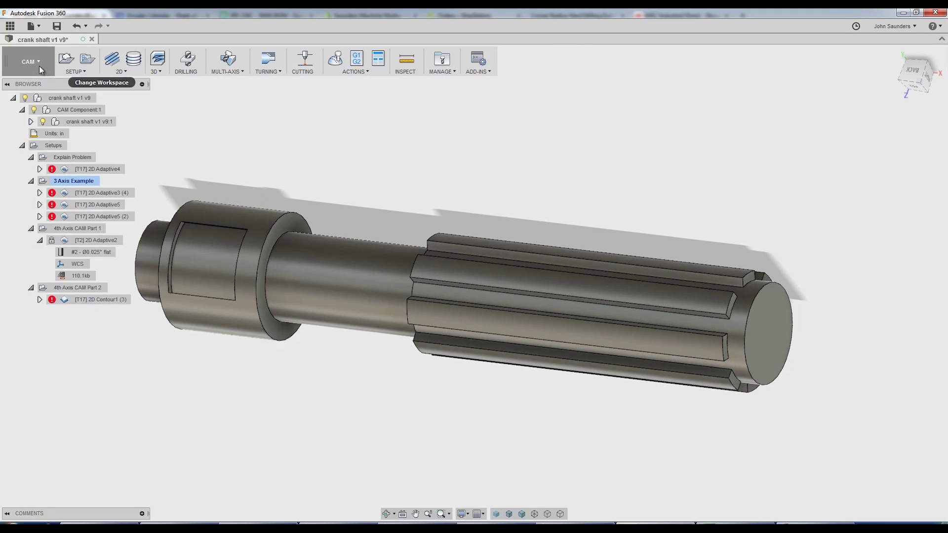
Switch from the CAM workspace to the Patch workspace
click(39, 66)
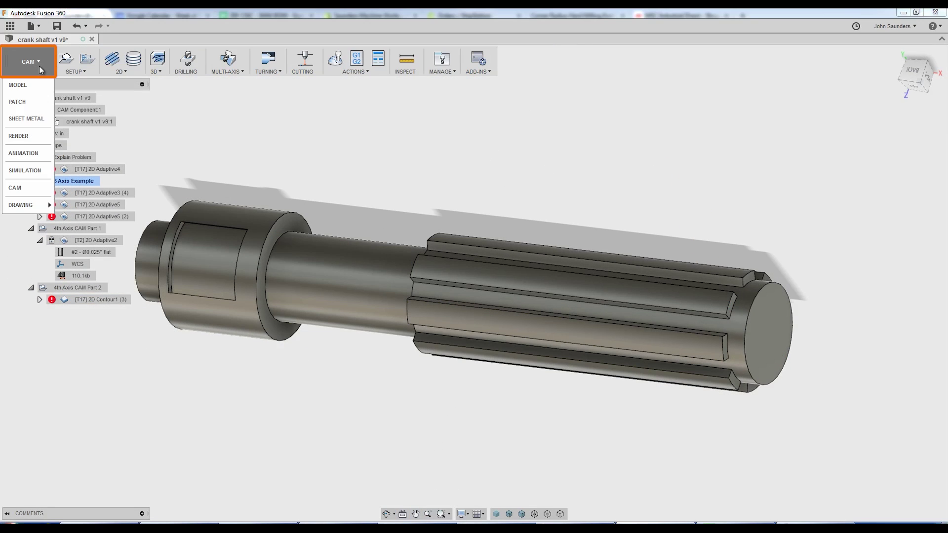
click(41, 106)
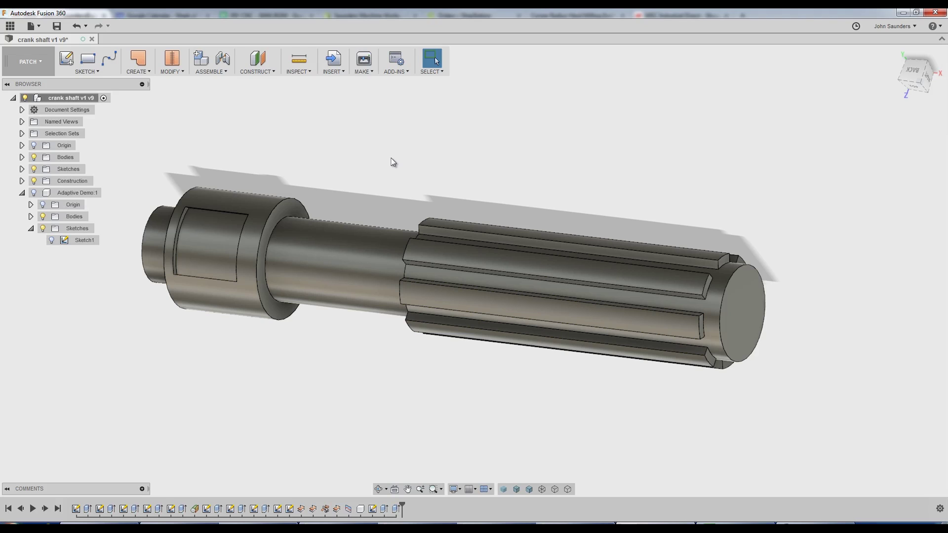
Examine the shaft's tooth top, neck, collar and cylindrical slot-floor faces by selecting them one at a time
click(627, 272)
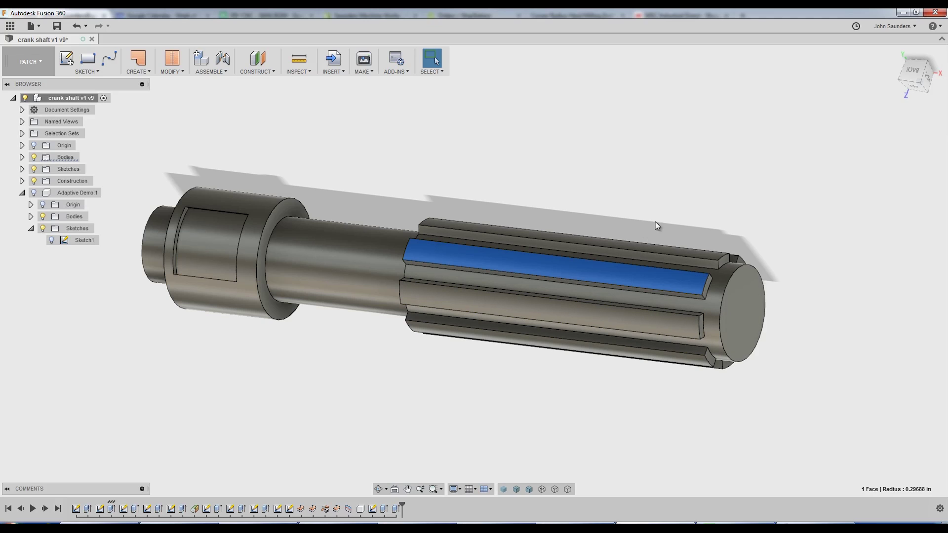
click(622, 190)
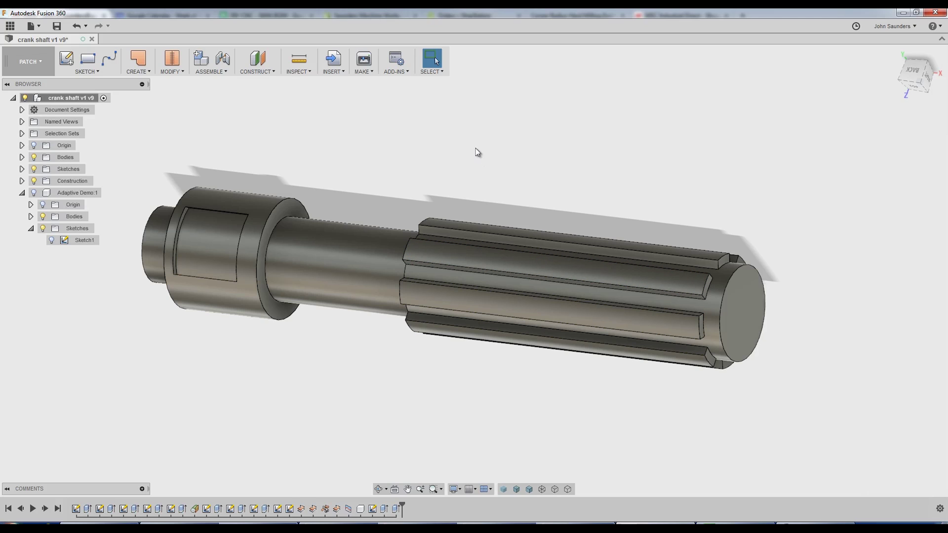
click(347, 263)
click(262, 207)
click(447, 182)
scroll(784, 293, up, 2)
click(692, 310)
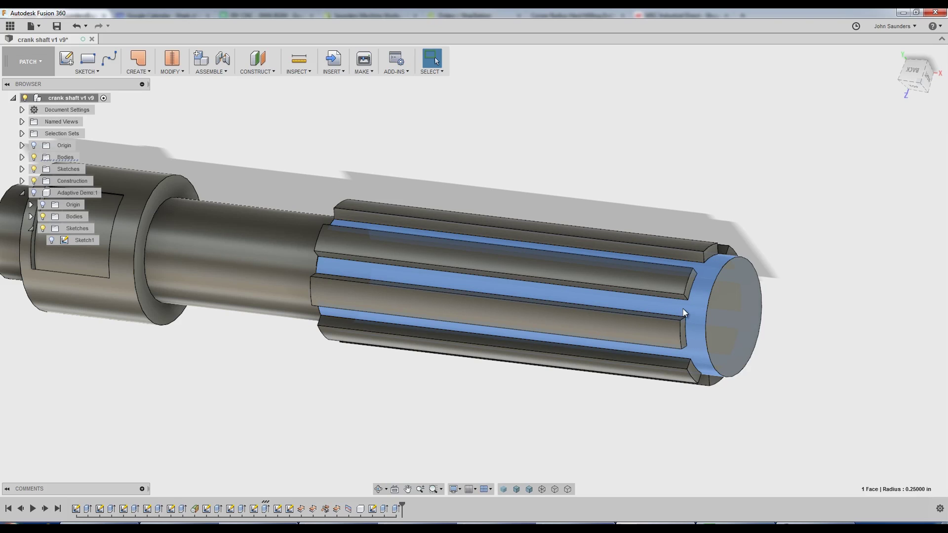
click(469, 179)
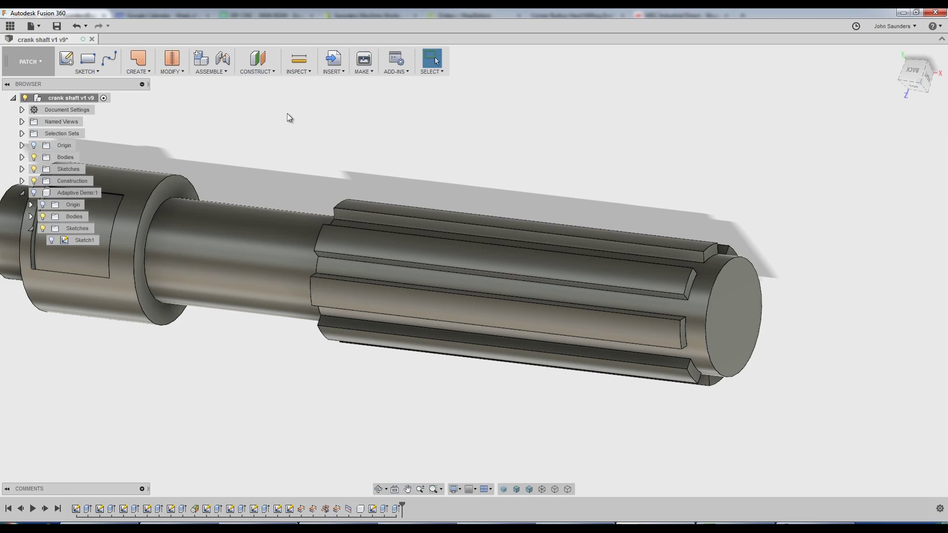
Offset the shaft's cylindrical slot-floor face by 0 in as a new surface body
click(144, 72)
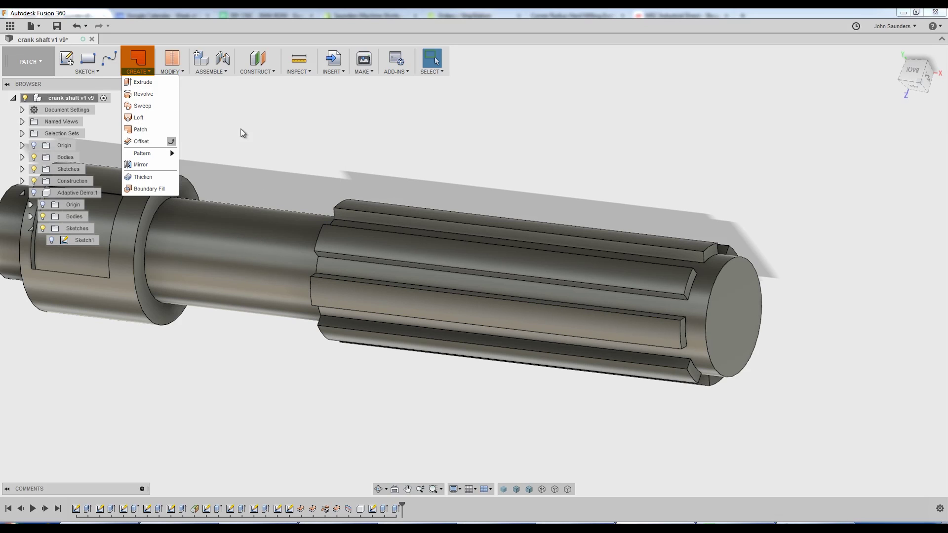
click(242, 133)
click(147, 73)
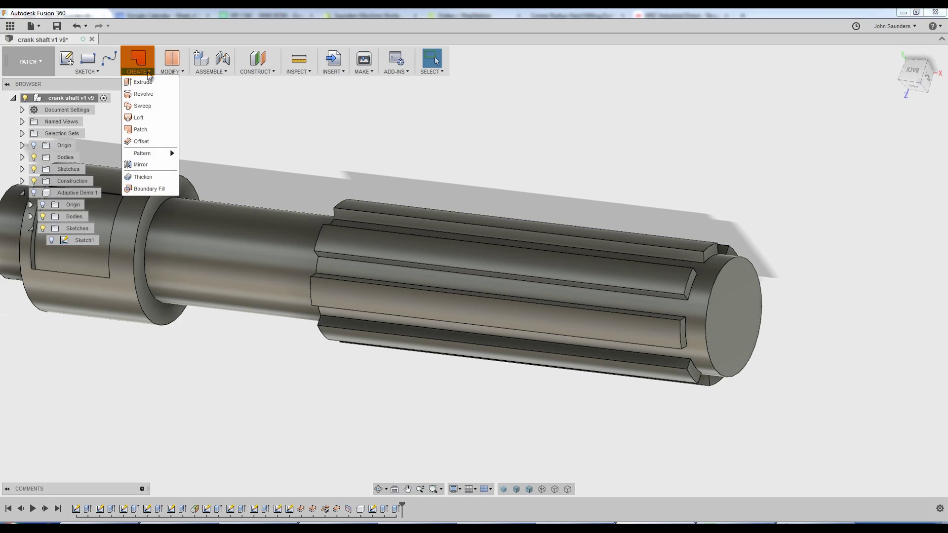
click(142, 142)
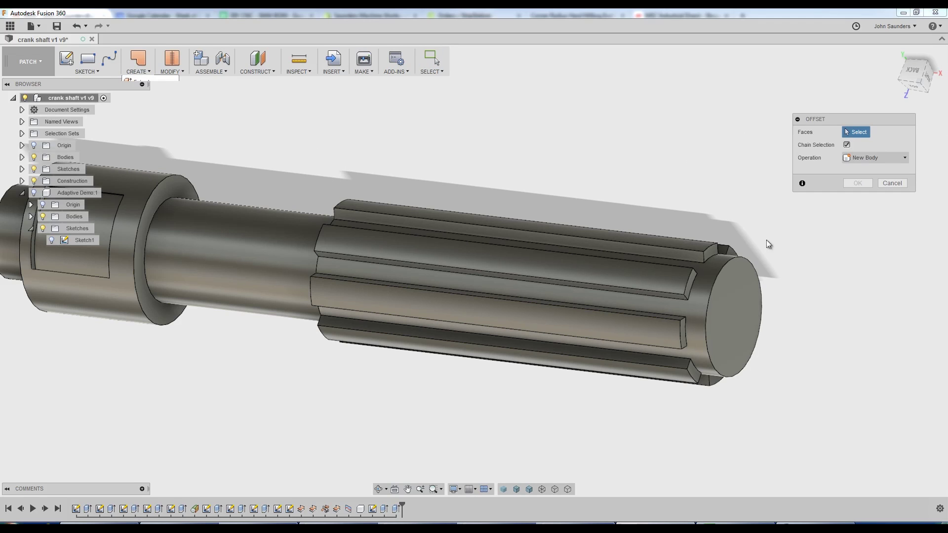
click(707, 285)
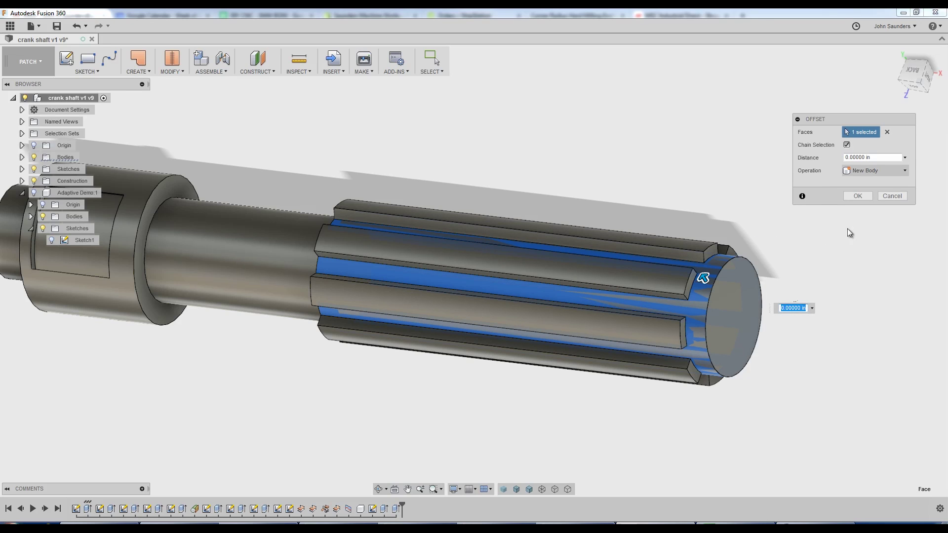
click(856, 196)
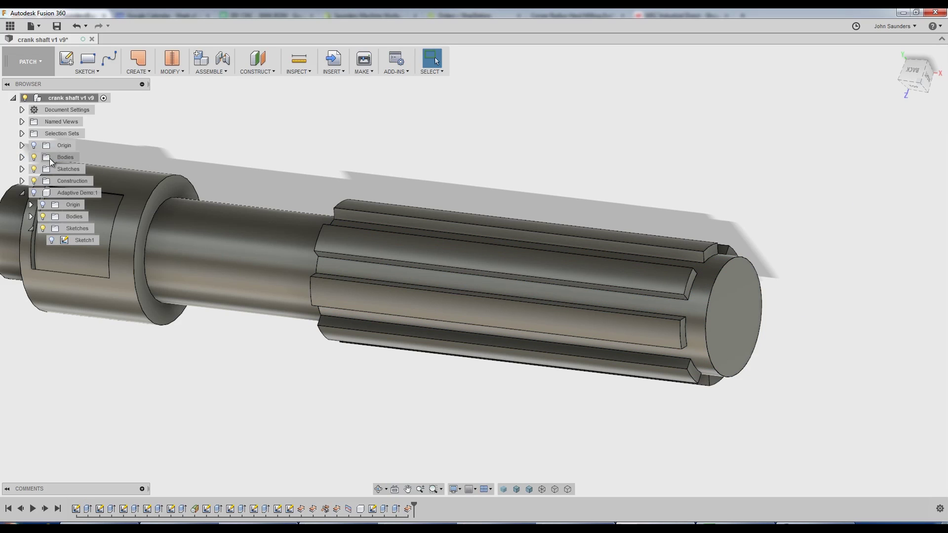
List the model's bodies and hide the solid shaft Body1, leaving the offset slot-floor surface on display
click(25, 159)
click(21, 157)
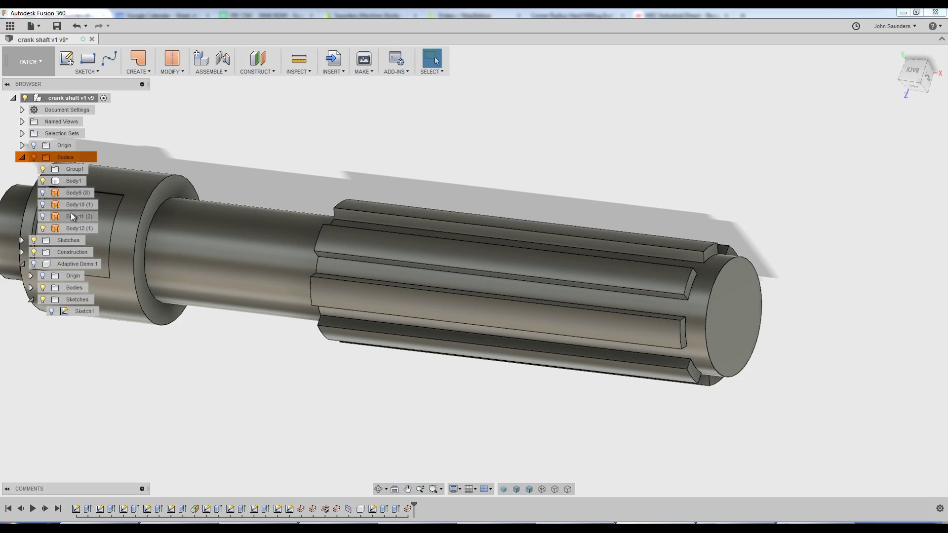
click(51, 186)
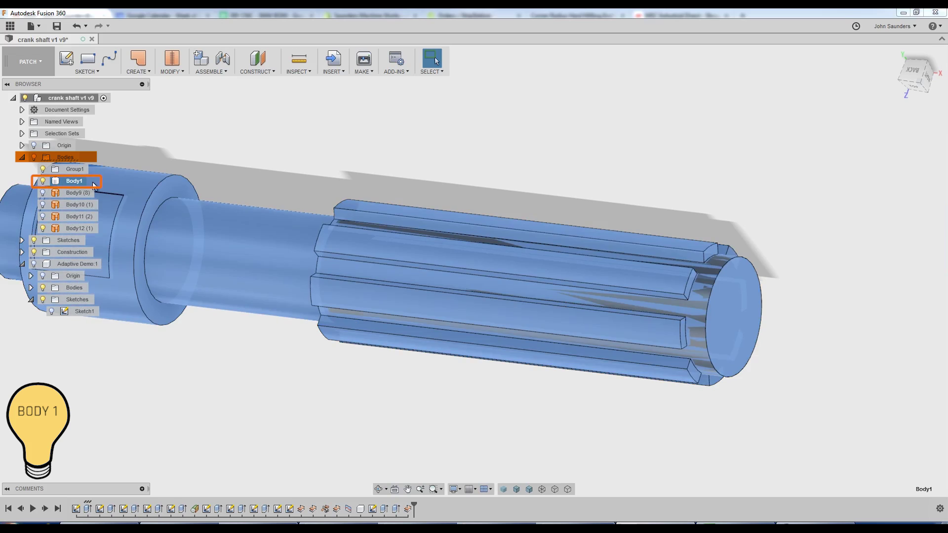
click(43, 182)
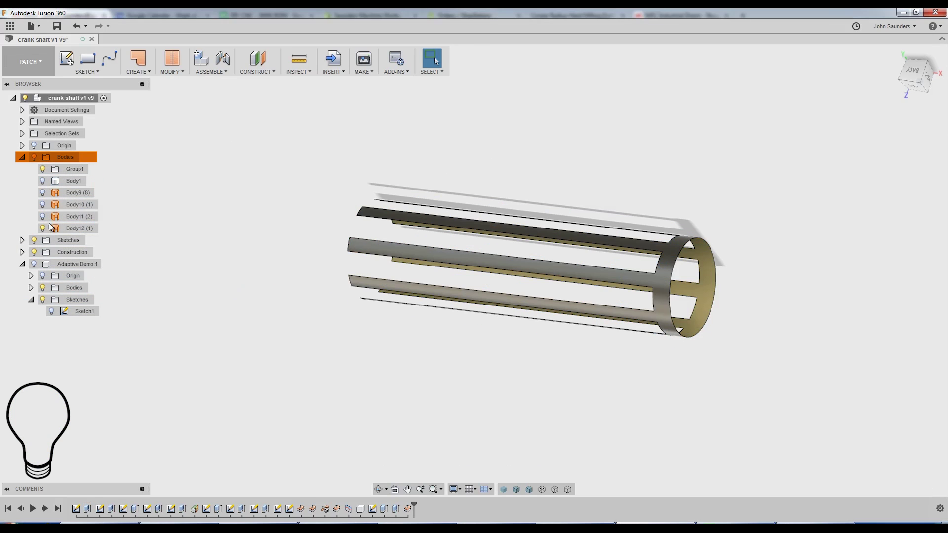
Examine the slot-floor surface Body12 from several angles, looking at its long strips and the ring joining them at the shaft end
click(82, 228)
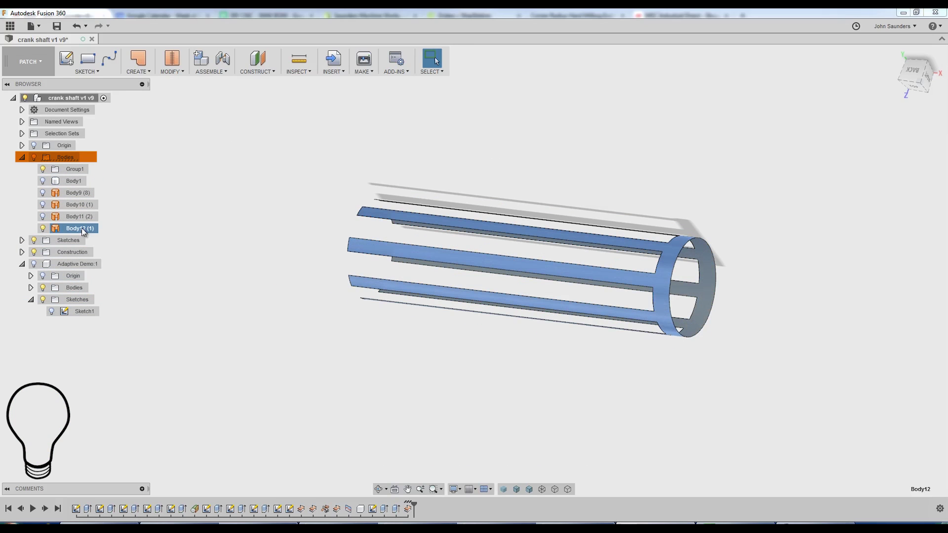
click(245, 180)
mouse_move(465, 163)
middle_down()
mouse_move(432, 161)
mouse_move(452, 166)
middle_up()
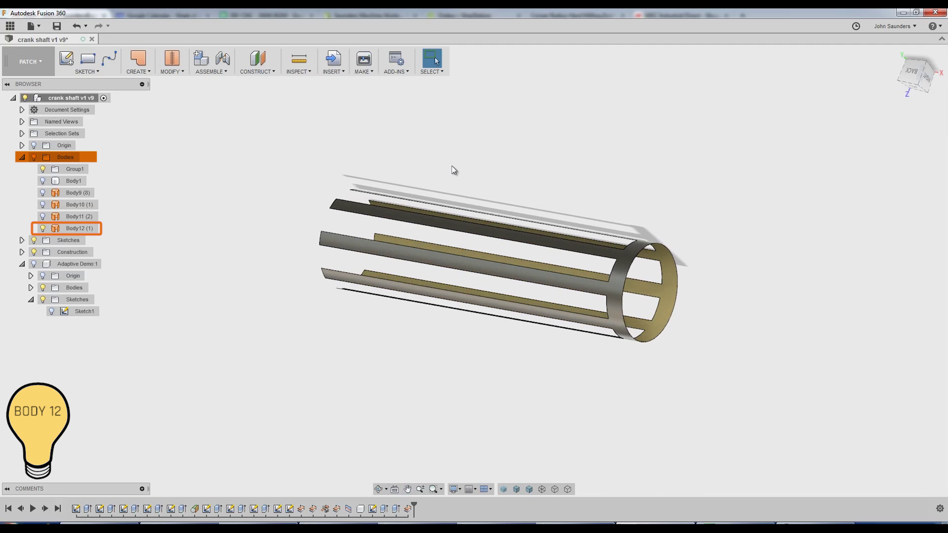
scroll(573, 212, up, 2)
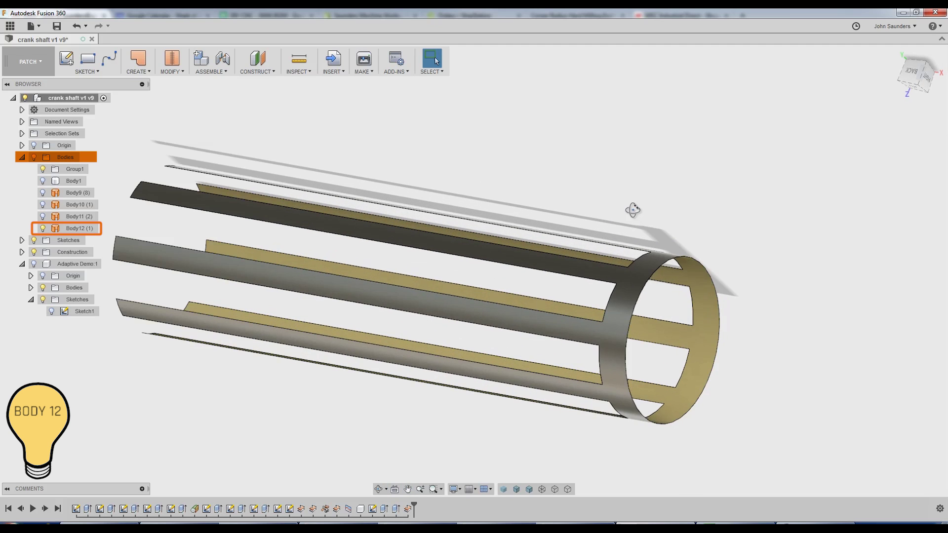
shift+middle_drag(632, 210, 594, 203)
scroll(400, 285, up, 5)
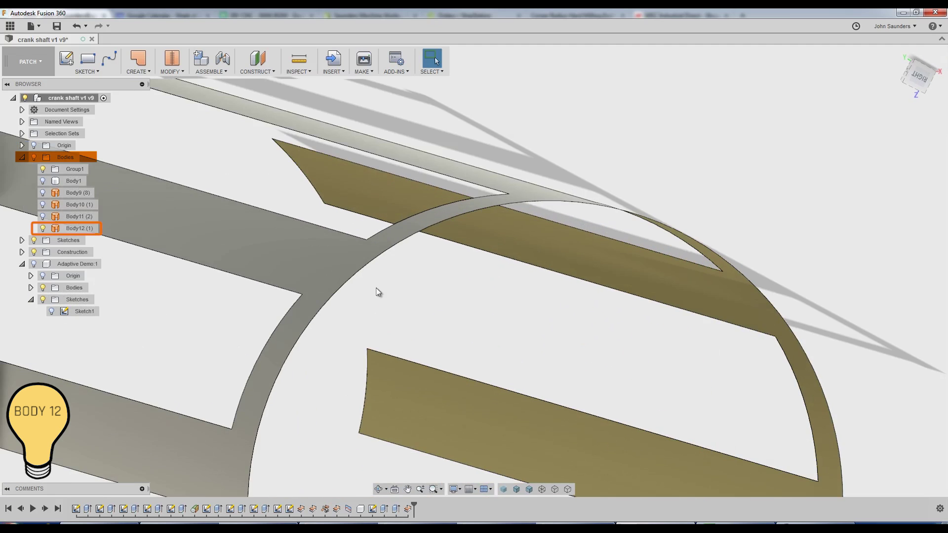
scroll(368, 293, up, 4)
scroll(341, 286, down, 8)
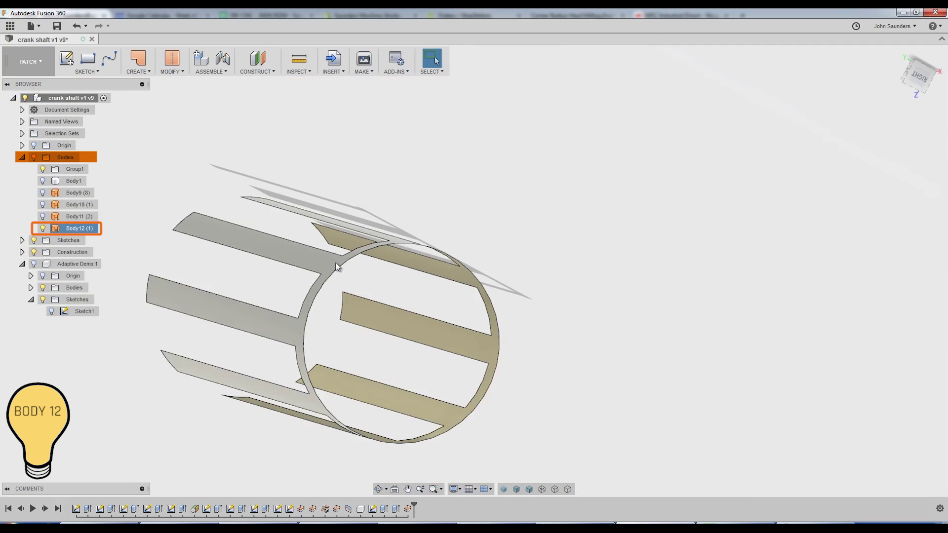
shift+middle_drag(336, 262, 451, 227)
scroll(491, 203, up, 4)
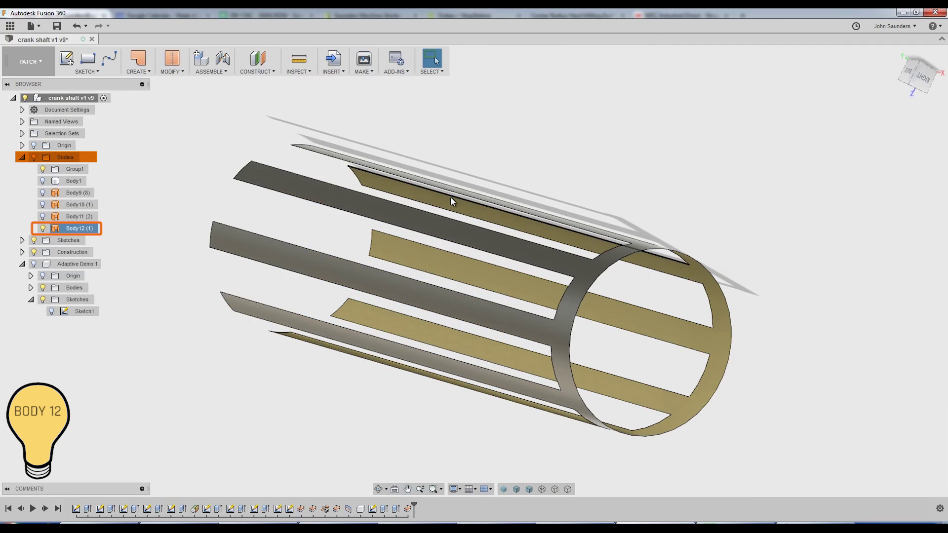
shift+middle_drag(269, 183, 308, 193)
scroll(497, 206, down, 3)
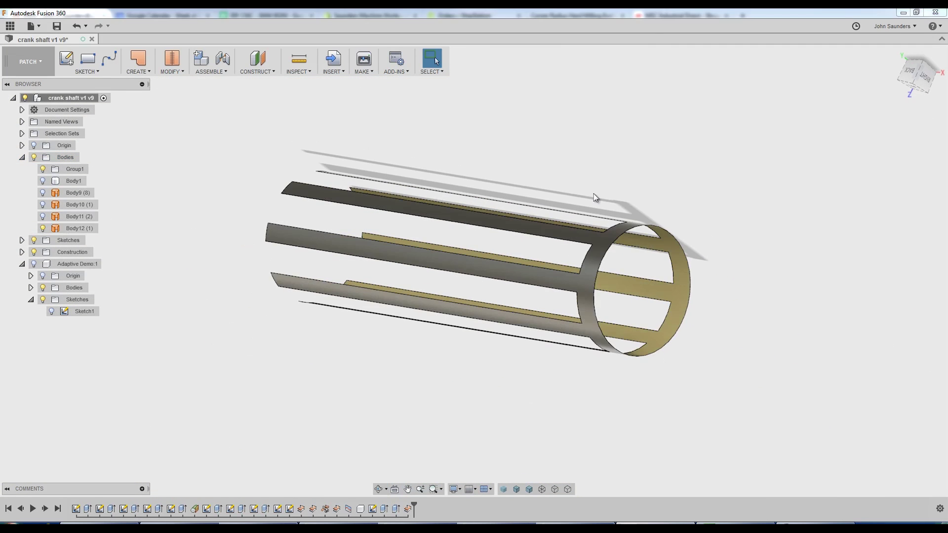
shift+middle_drag(567, 160, 594, 260)
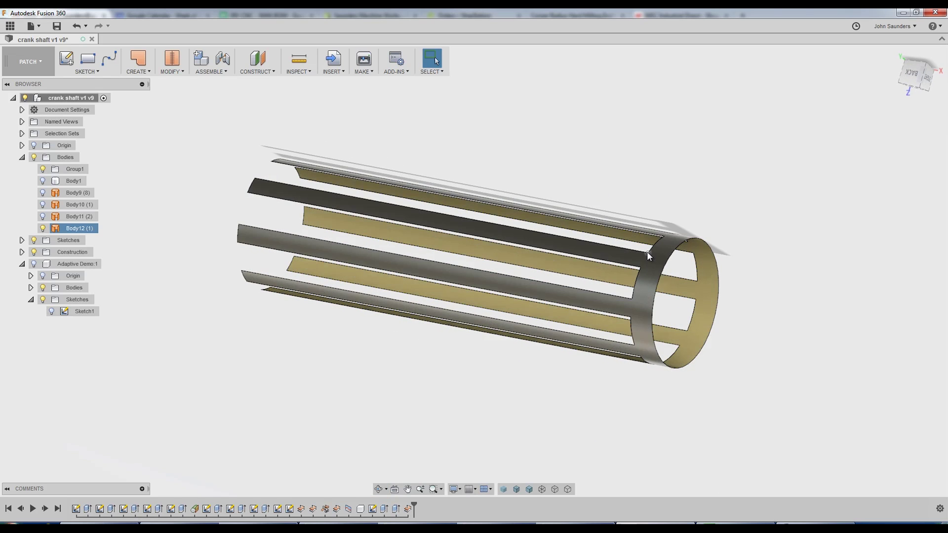
Swap the slot-floor surface for the solid shaft, and offset the shaft's round end face by -0.09375 in as a new surface body
click(42, 229)
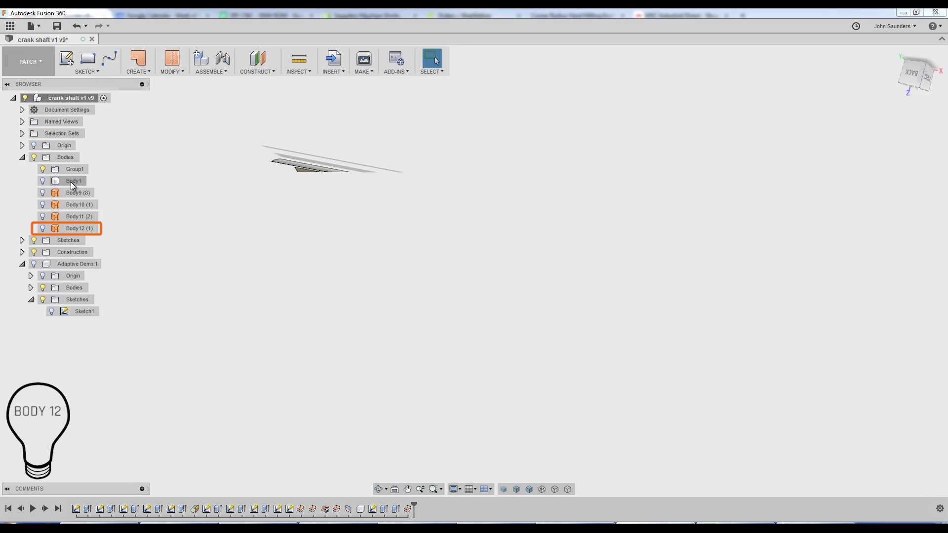
click(42, 181)
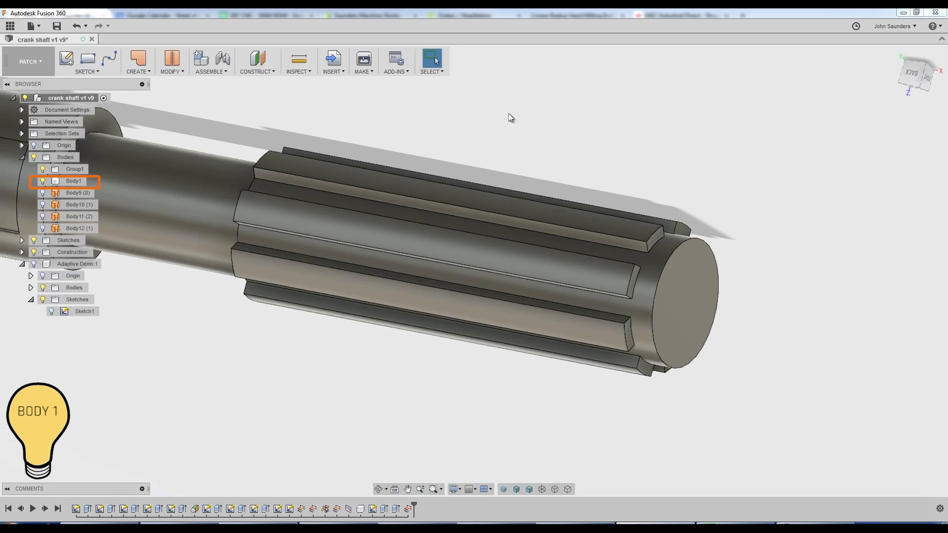
click(145, 72)
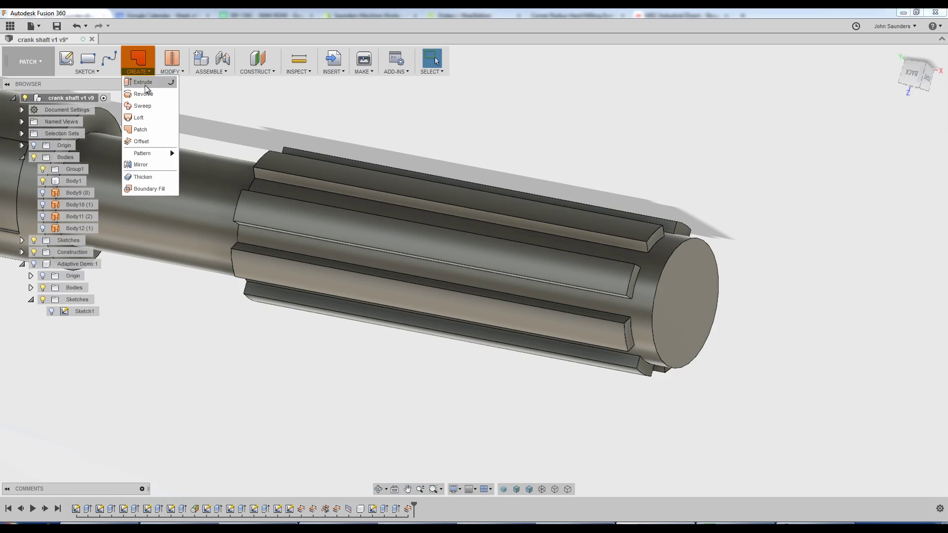
click(142, 142)
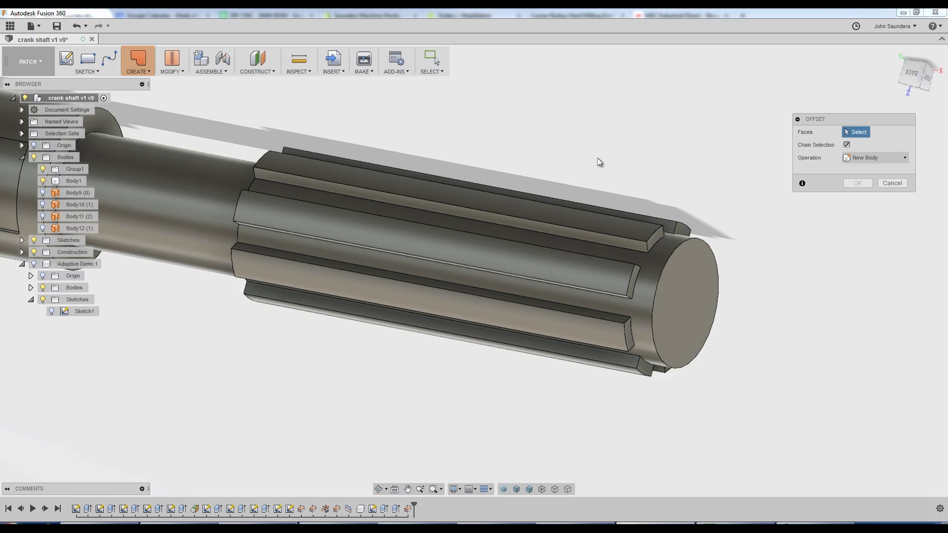
click(692, 297)
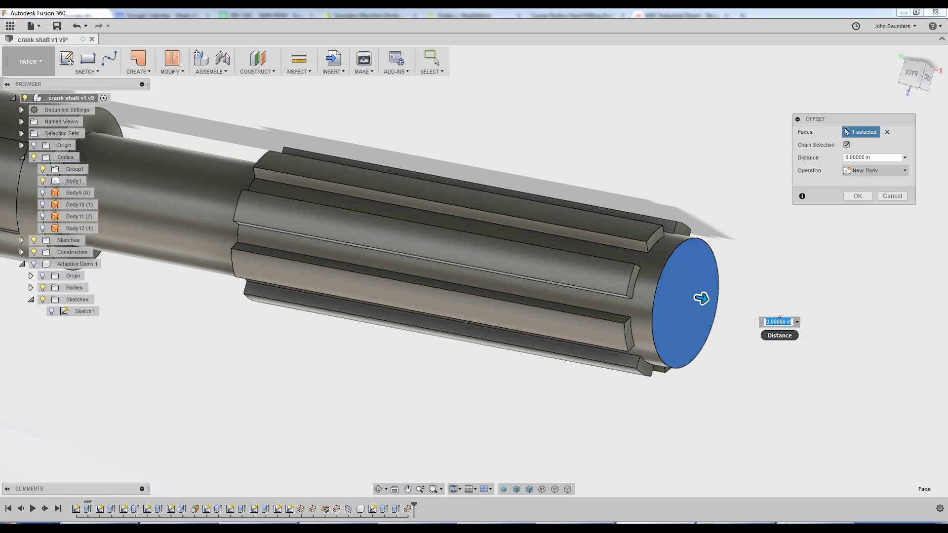
scroll(691, 276, up, 4)
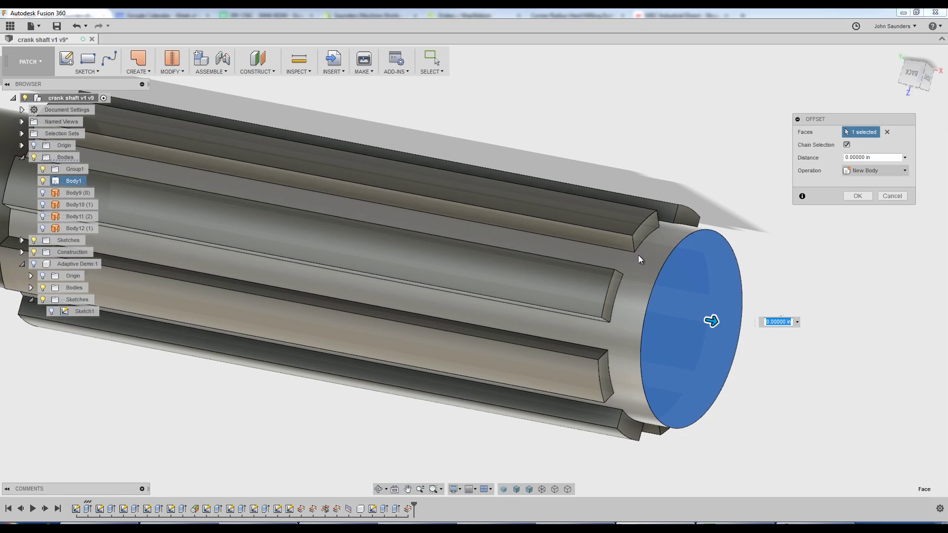
click(633, 252)
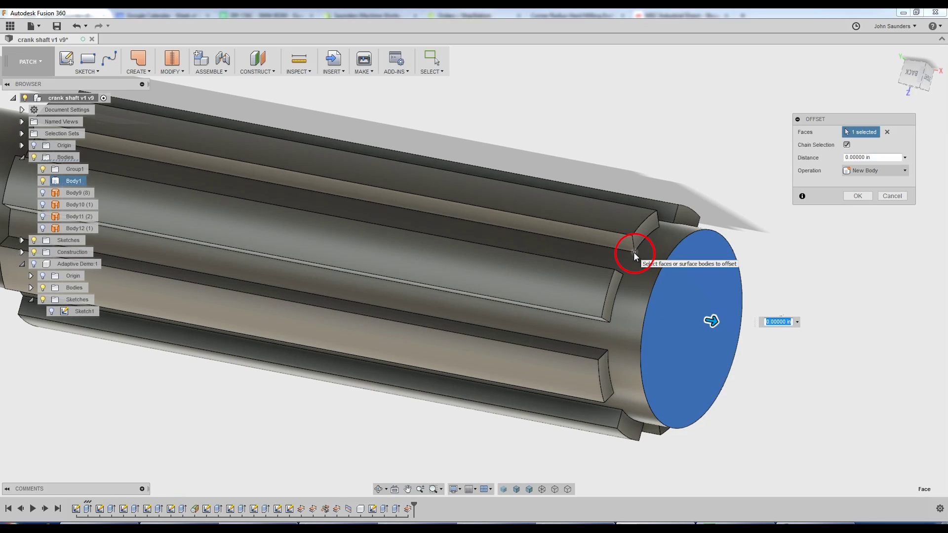
click(633, 253)
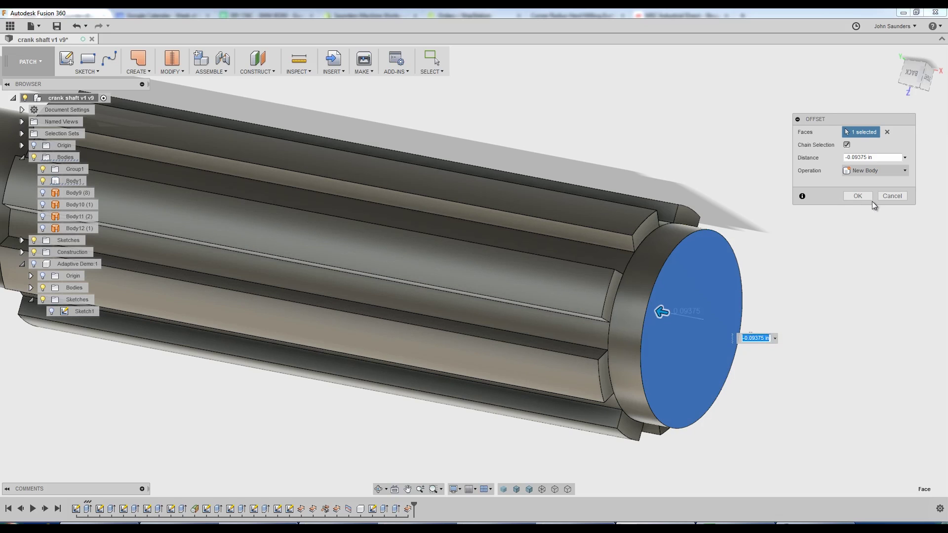
click(857, 195)
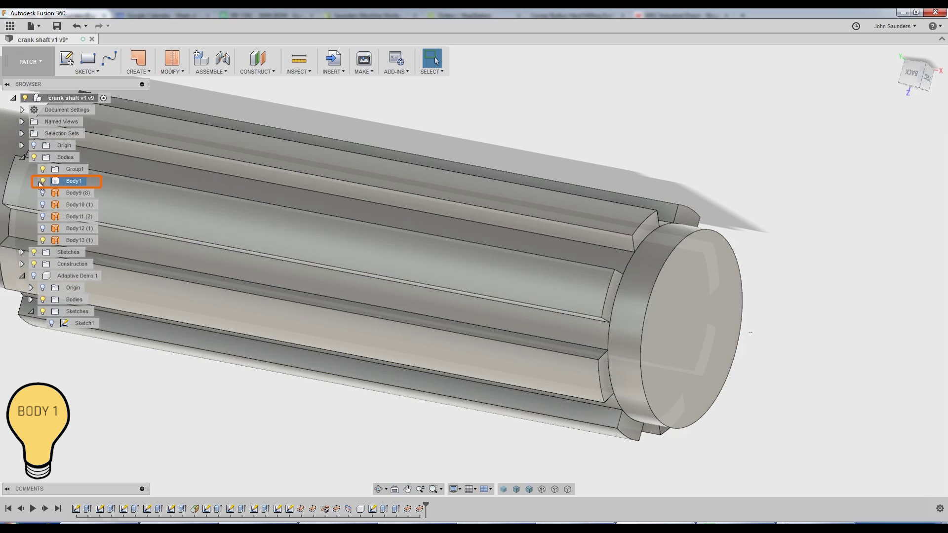
Hide the solid shaft and show the slot-floor surface Body12 together with the offset end disc Body13
click(43, 181)
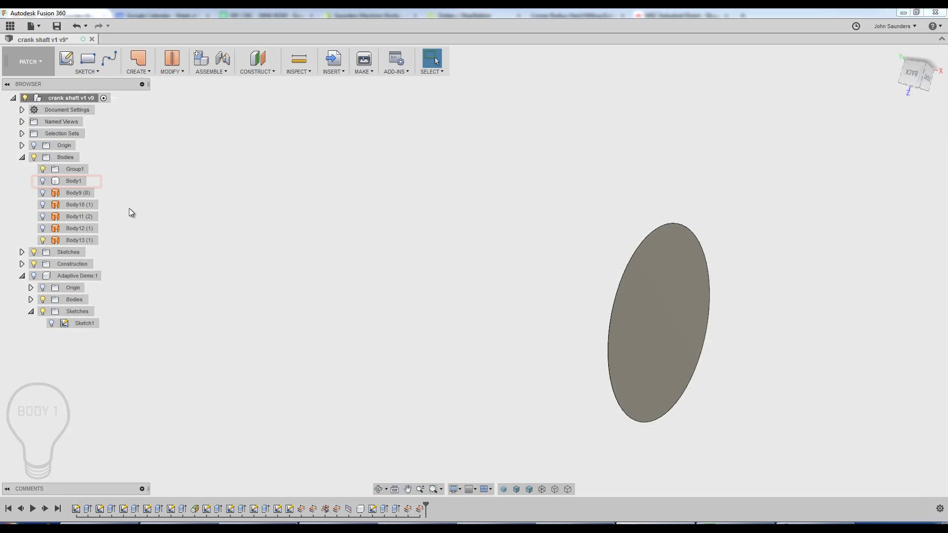
click(43, 240)
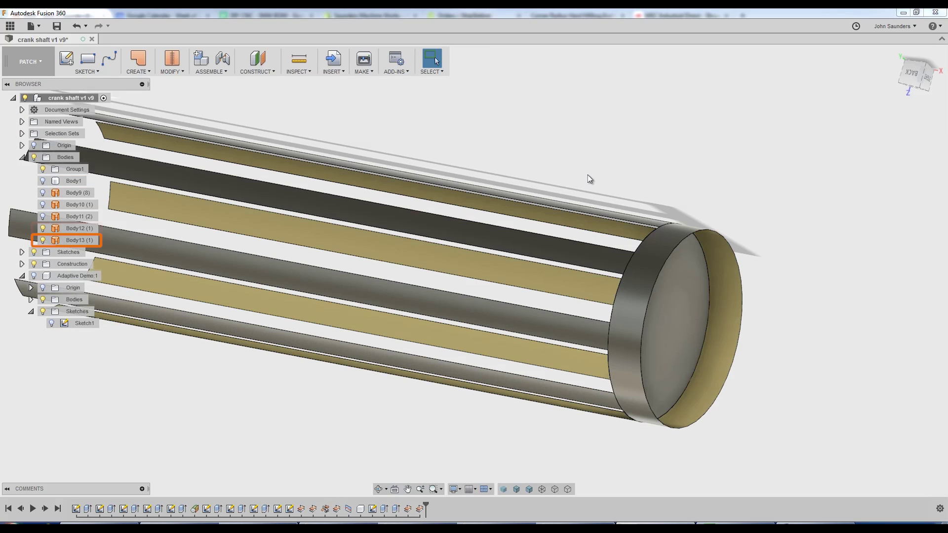
click(588, 176)
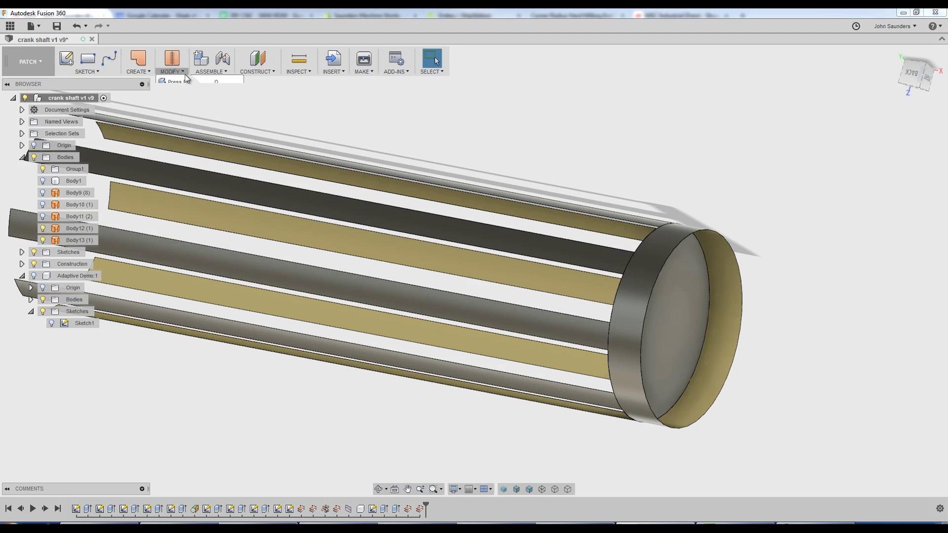
Split the slot-floor face of Body12 with the end disc Body13 as the splitting tool, using Split Face, and hide the disc
click(171, 62)
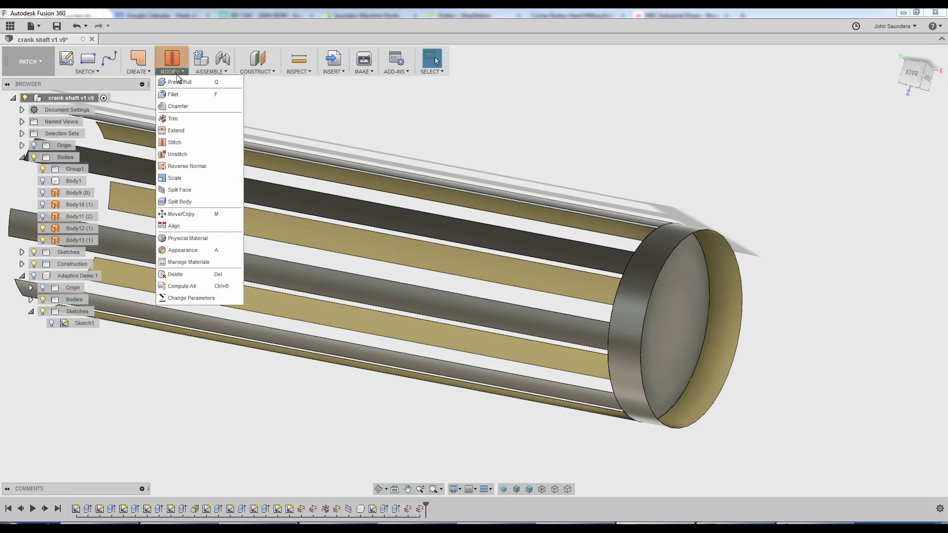
click(194, 189)
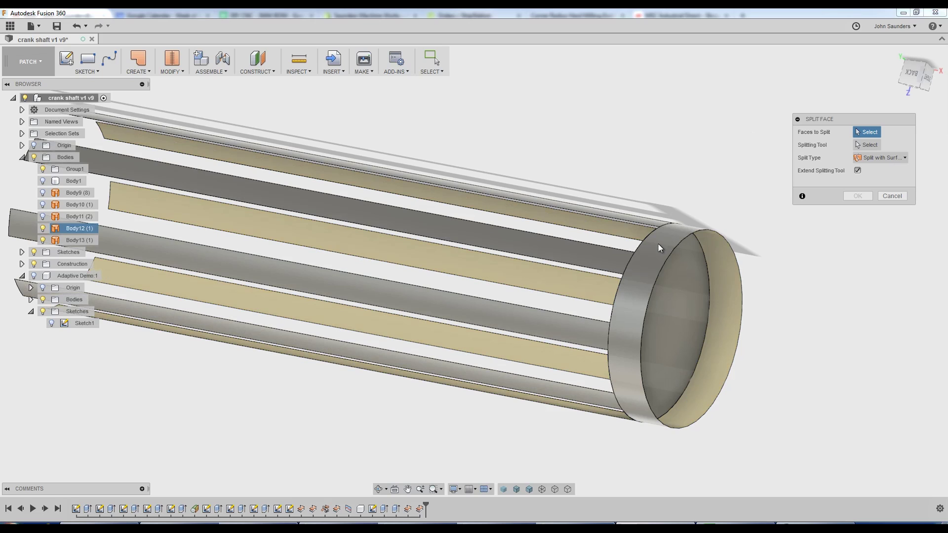
click(591, 257)
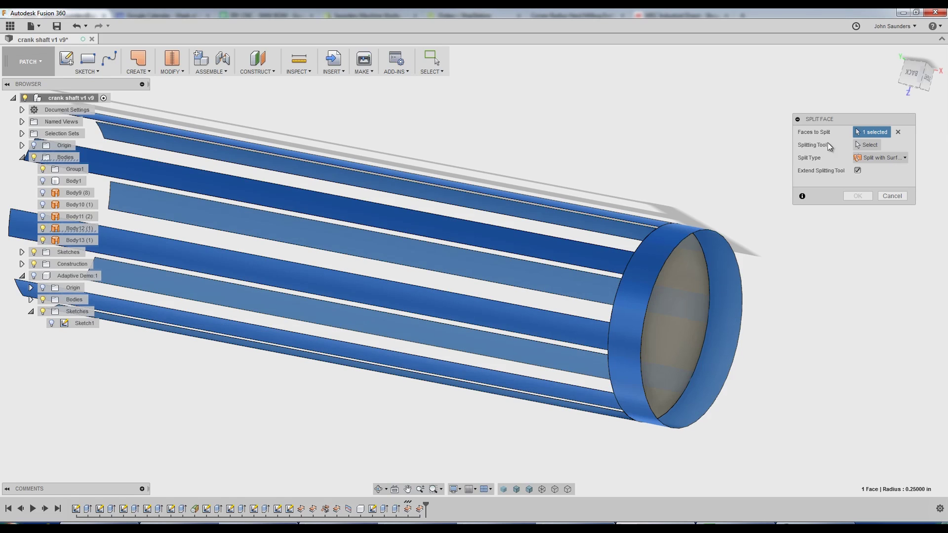
click(869, 146)
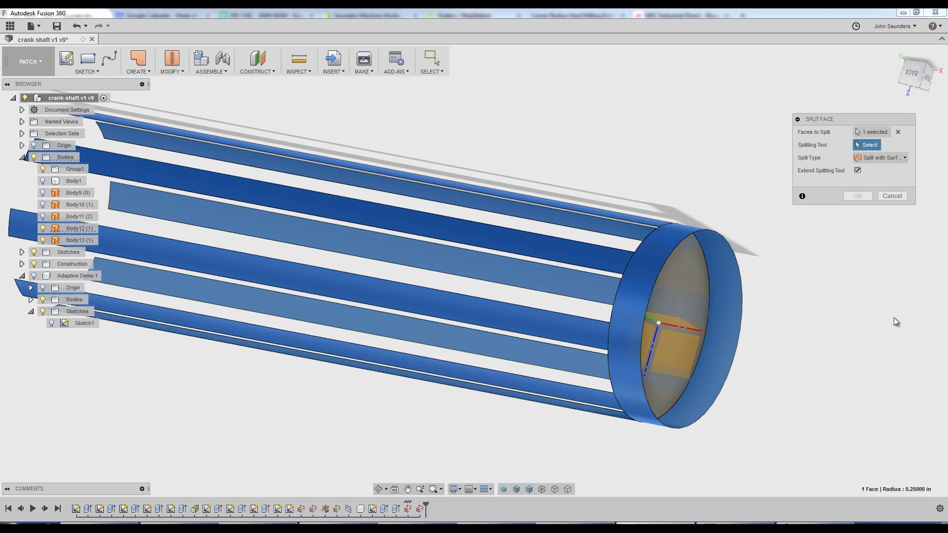
click(686, 299)
click(857, 197)
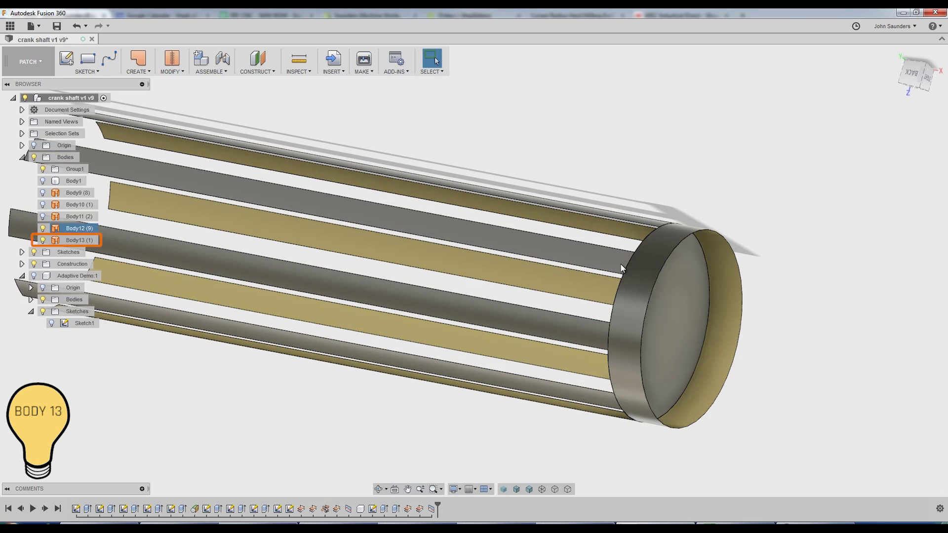
click(43, 240)
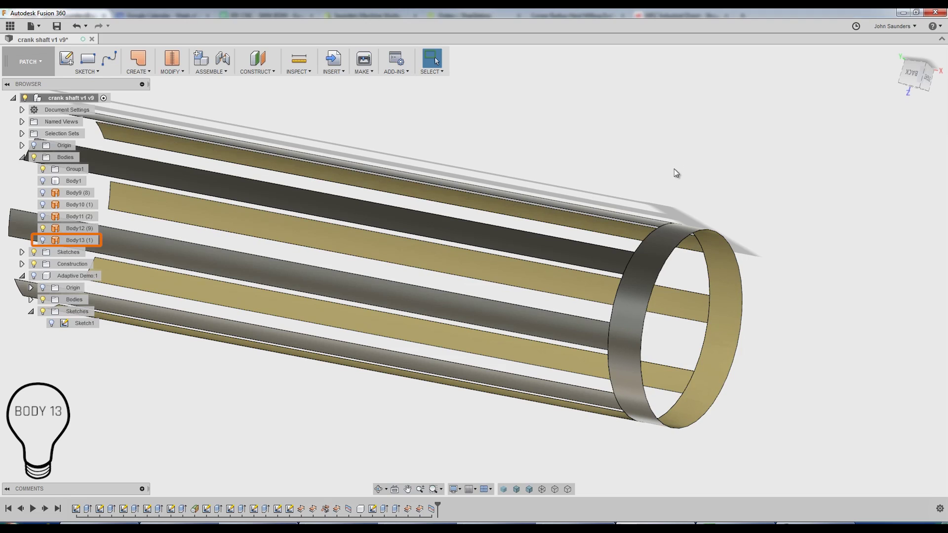
shift+middle_drag(674, 168, 734, 173)
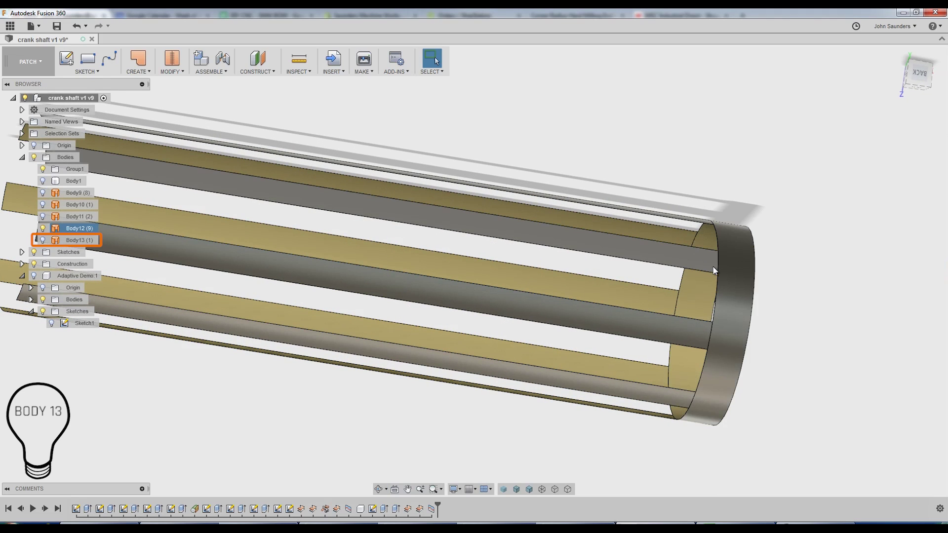
Undo the hiding of the end disc Body13 and switch to the CAM workspace
scroll(642, 232, down, 3)
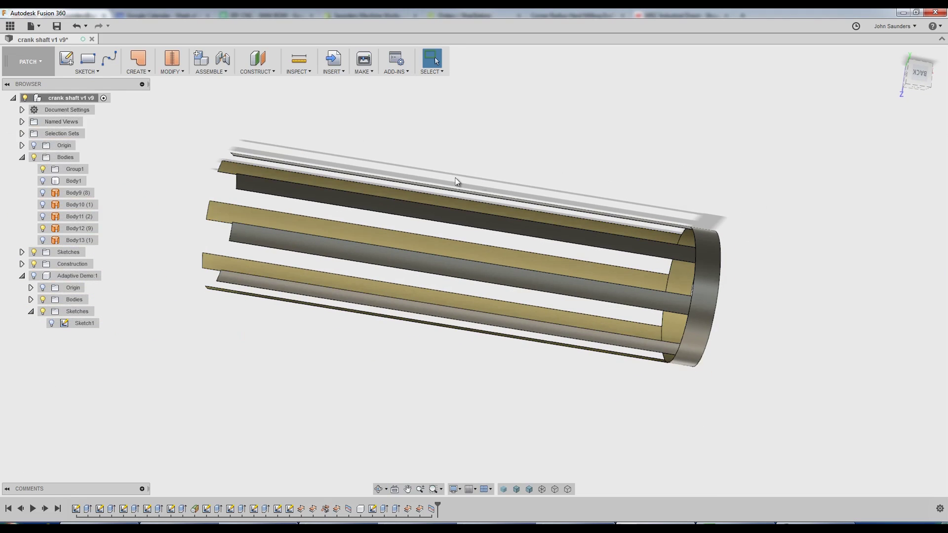
middle_drag(455, 179, 472, 195)
shift+middle_drag(481, 149, 454, 149)
key(ctrl+z)
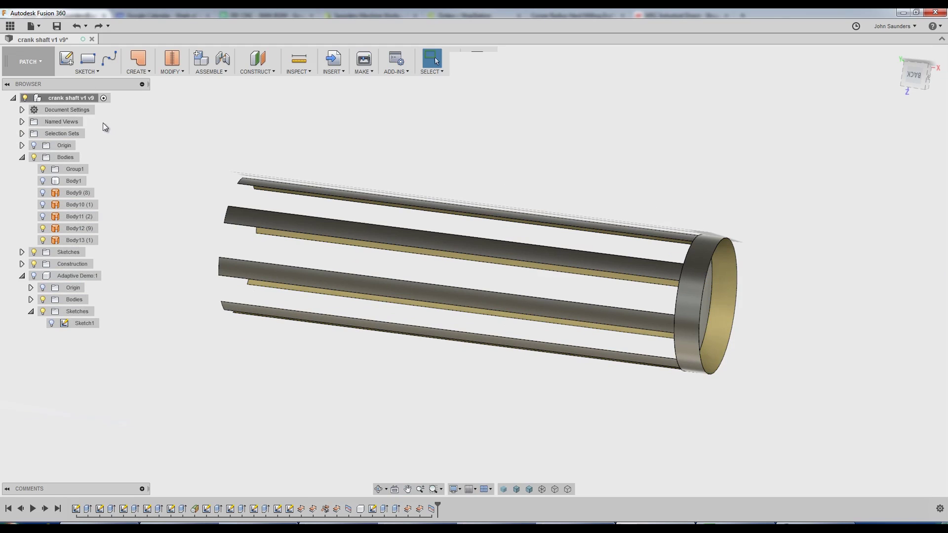
click(24, 68)
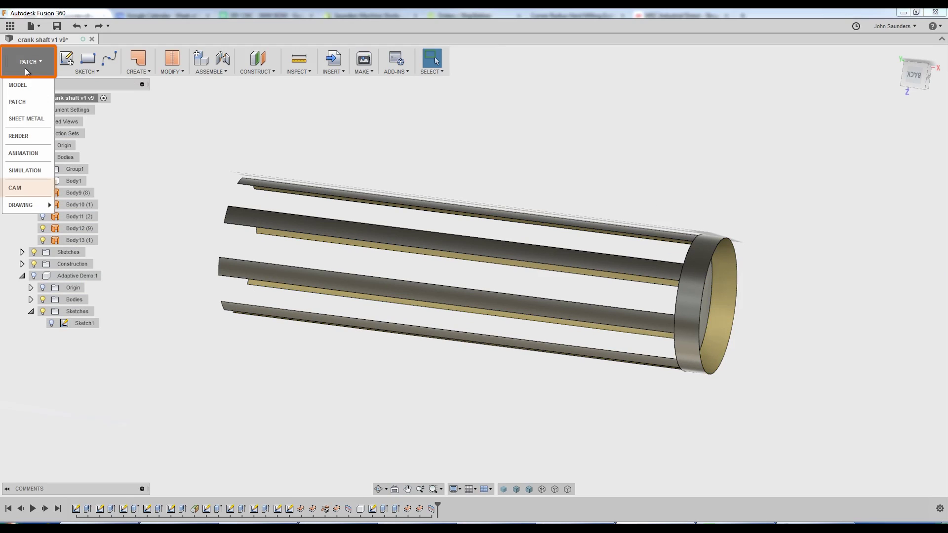
click(31, 188)
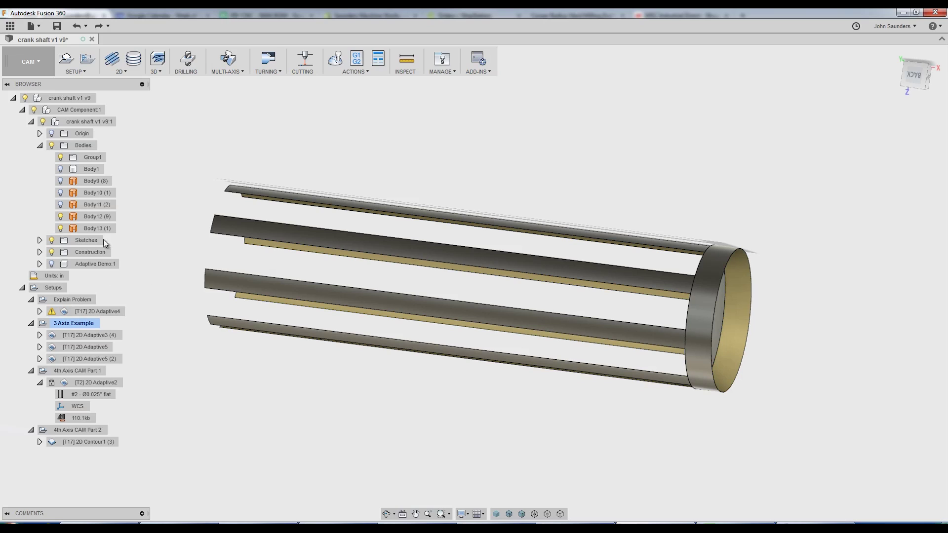
Hide the surface bodies Body12 and Body13 and show the solid shaft Body1
click(58, 218)
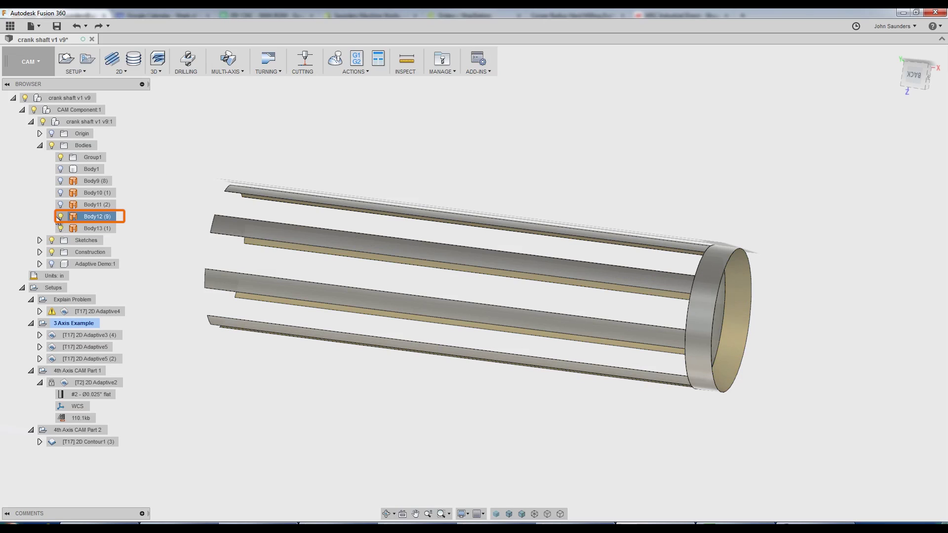
click(60, 217)
click(62, 230)
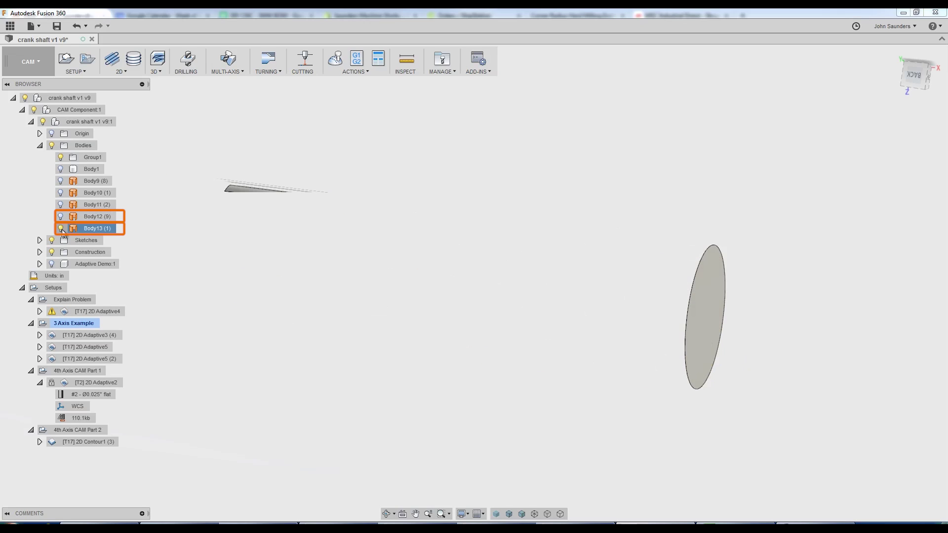
click(61, 228)
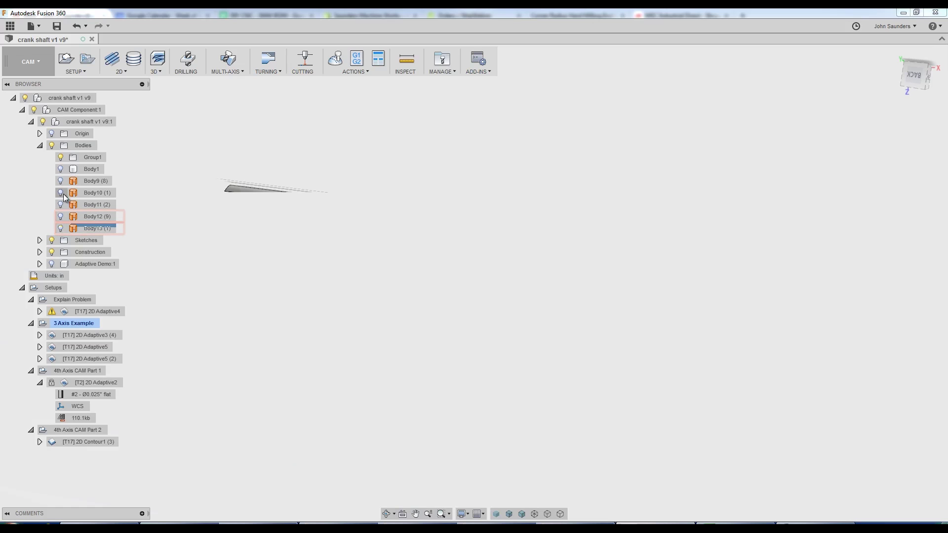
click(60, 169)
click(60, 169)
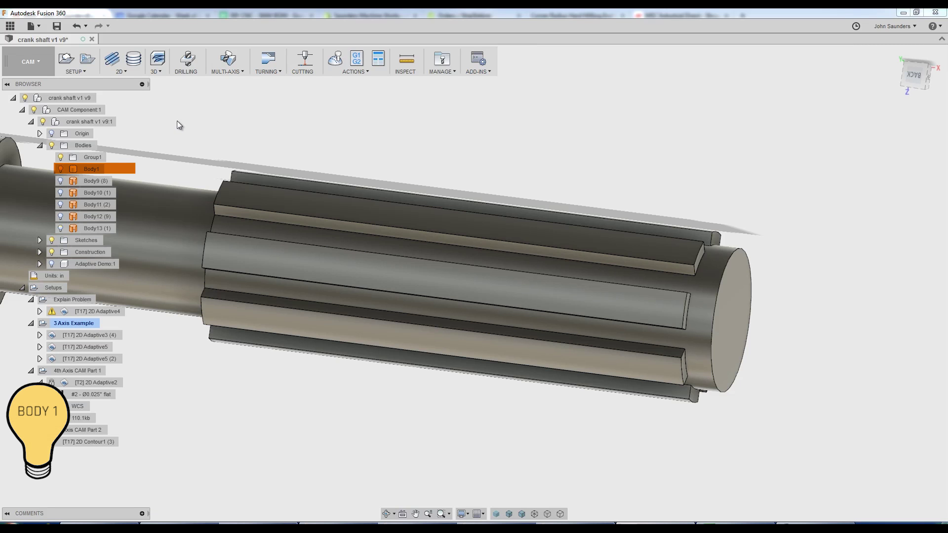
Create a 2D Adaptive Clearing operation in the 4th Axis CAM Part 1 setup using tool #17, the 1/8" flat end mill
click(31, 300)
click(31, 311)
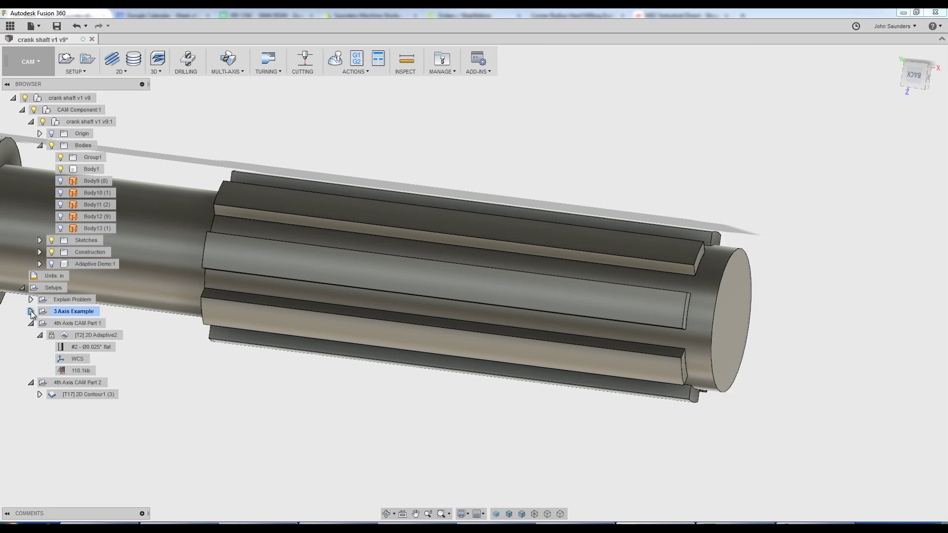
click(99, 323)
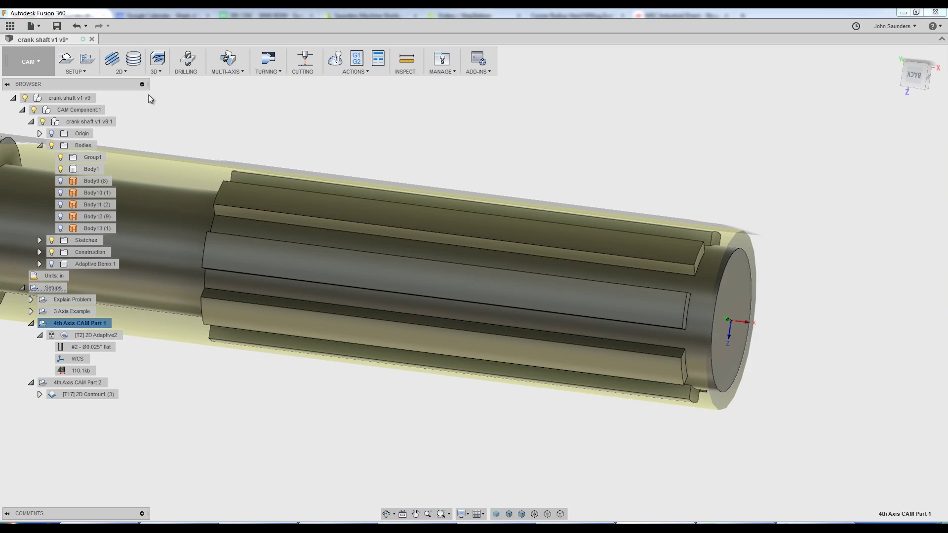
click(123, 72)
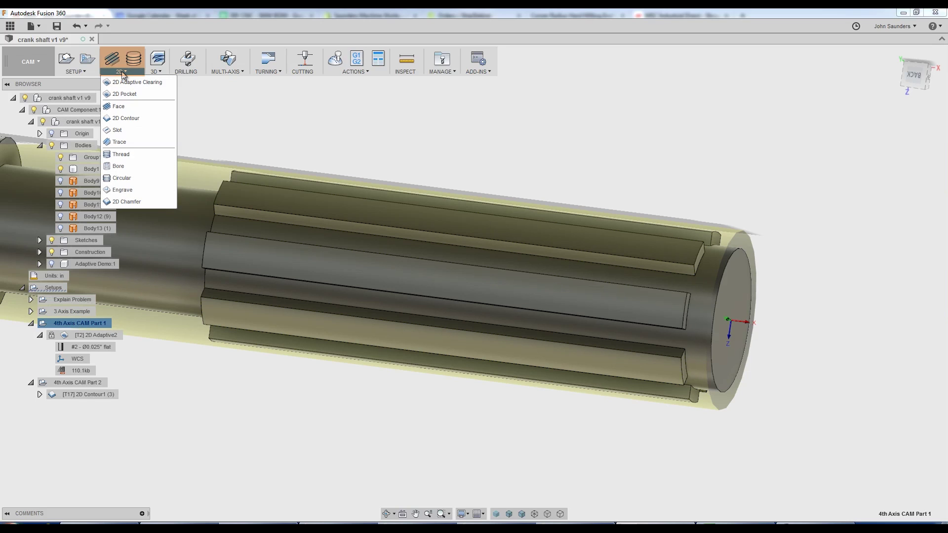
click(158, 87)
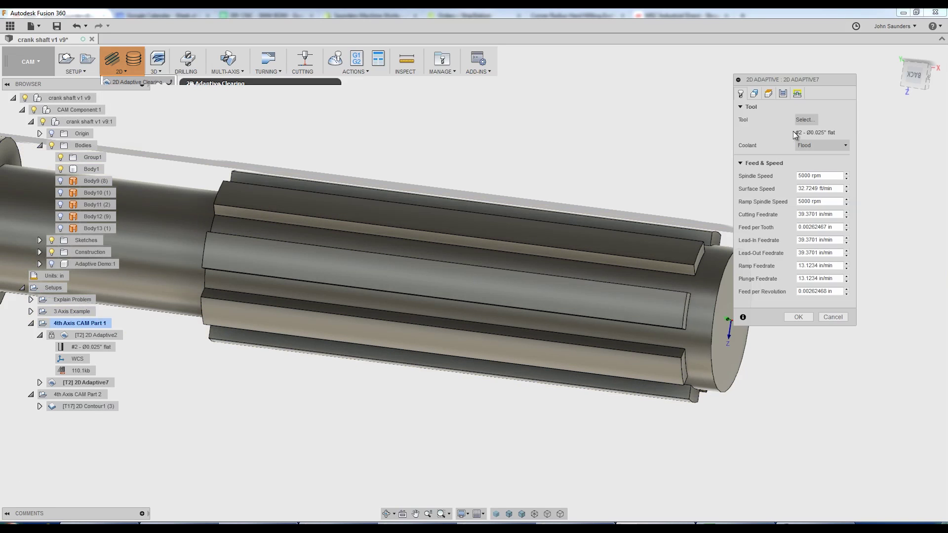
click(804, 121)
click(349, 97)
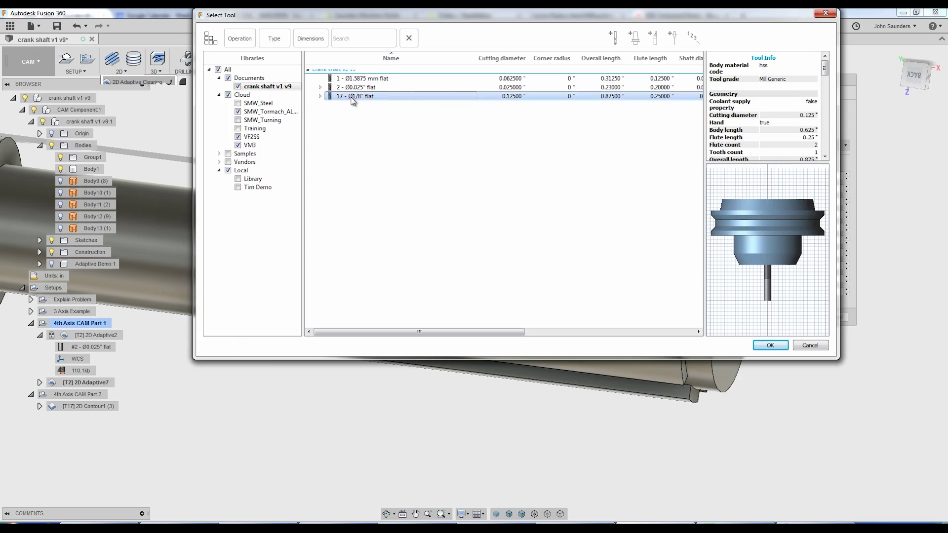
click(769, 345)
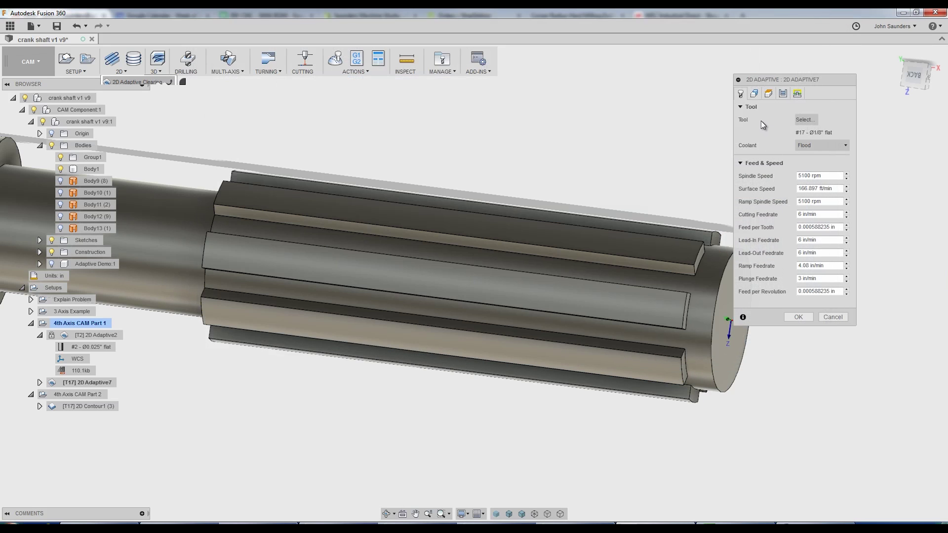
Enable toolpath wrapping for the adaptive operation with the shaft's slot-floor cylindrical face as the wrap cylinder
click(754, 97)
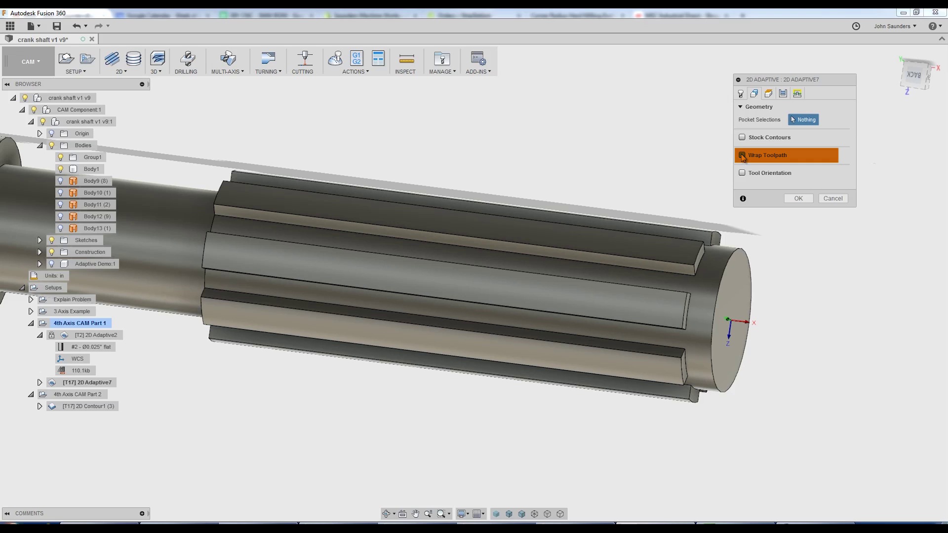
click(742, 156)
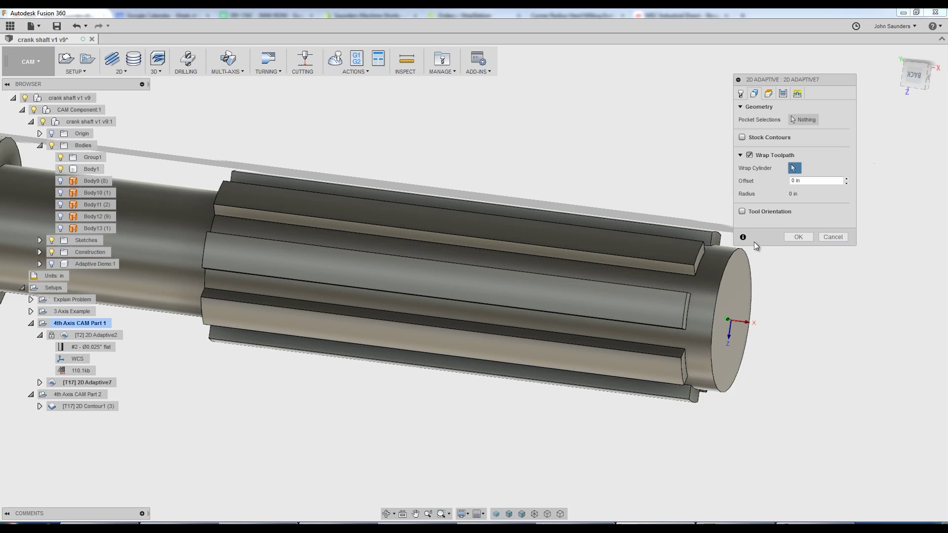
click(710, 273)
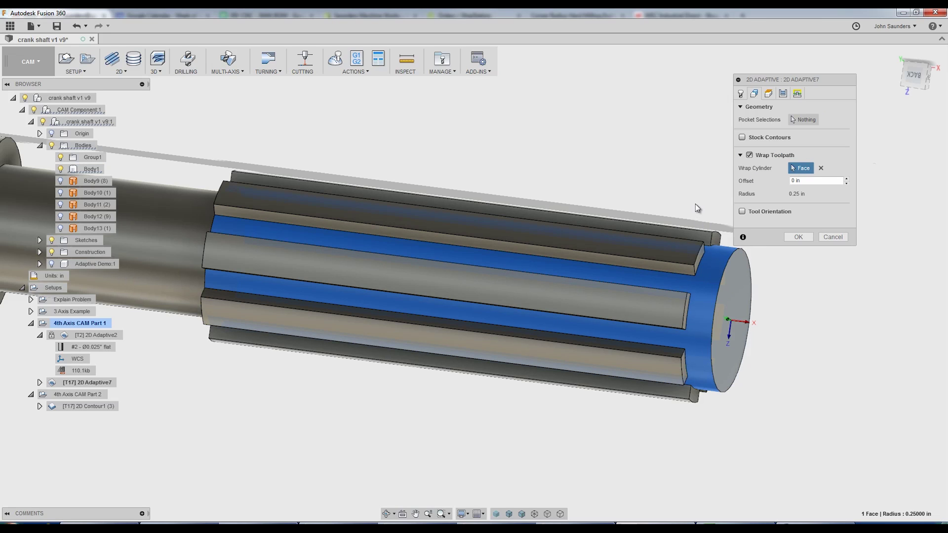
Swap the solid shaft for surface Body12, choose one slot strip's outline as the pocket selection, and generate the toolpath
click(799, 118)
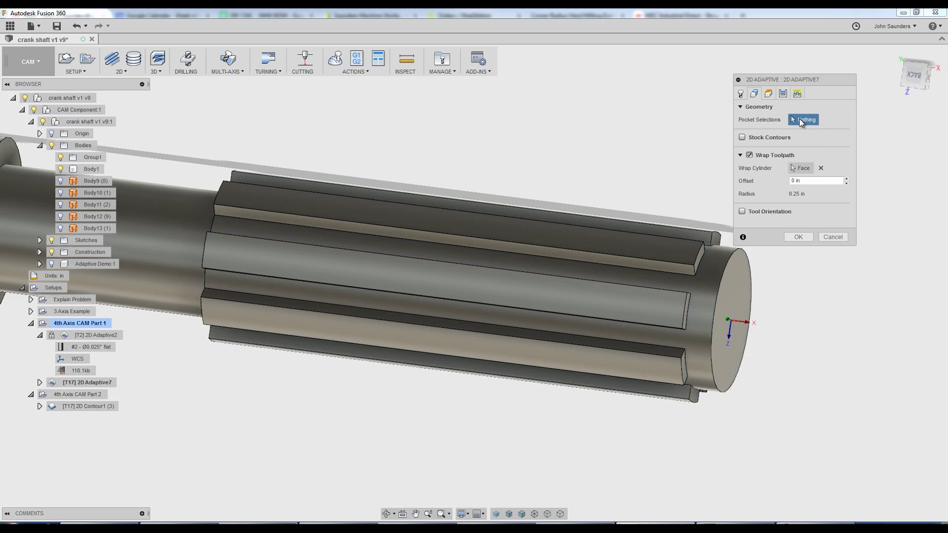
click(61, 169)
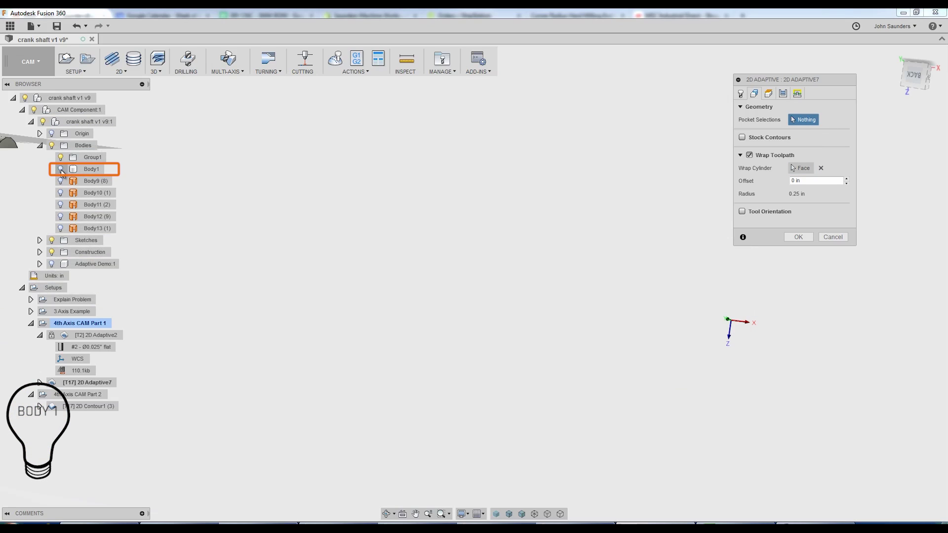
click(60, 217)
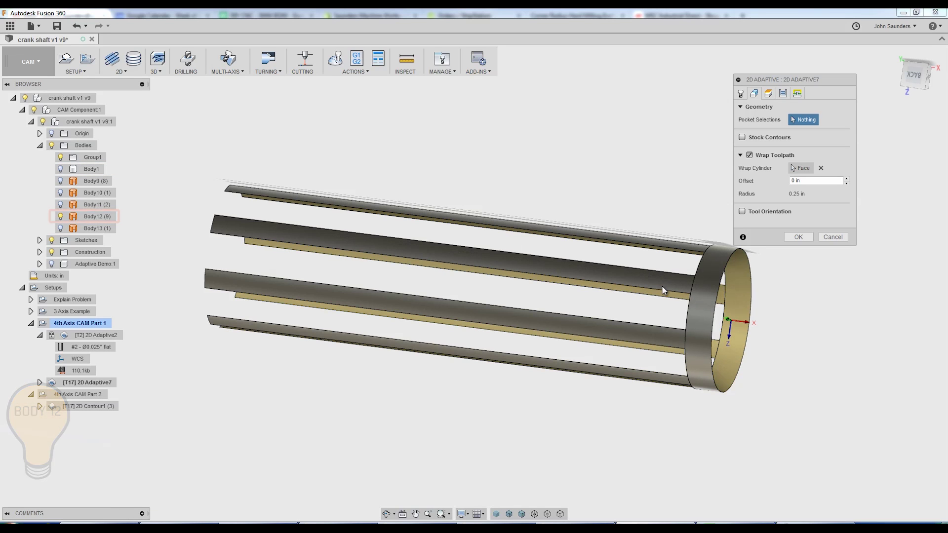
shift+middle_drag(556, 269, 414, 230)
scroll(656, 279, up, 3)
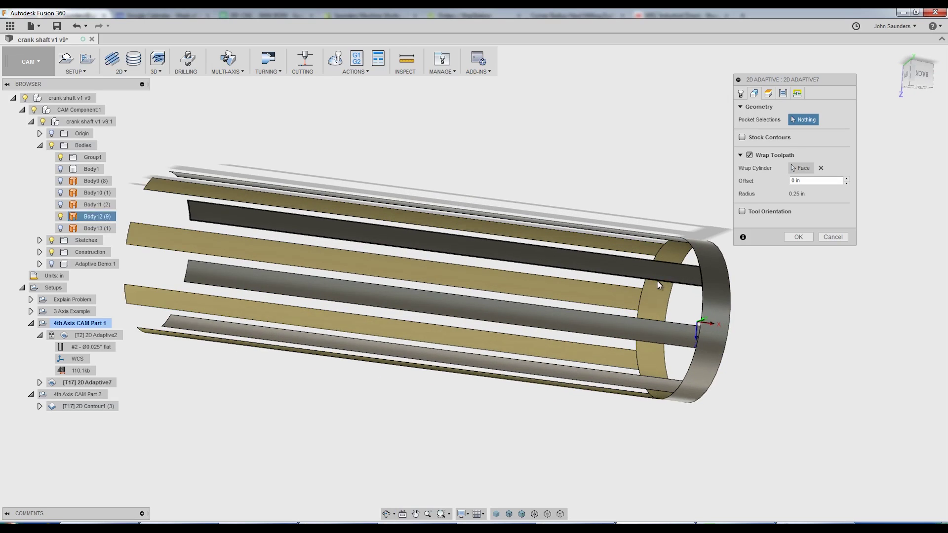
click(683, 286)
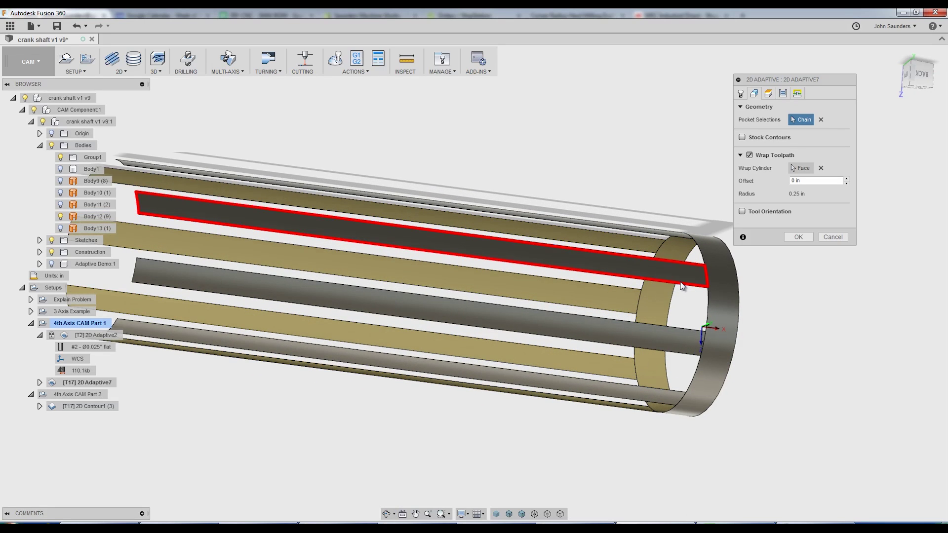
scroll(637, 276, down, 3)
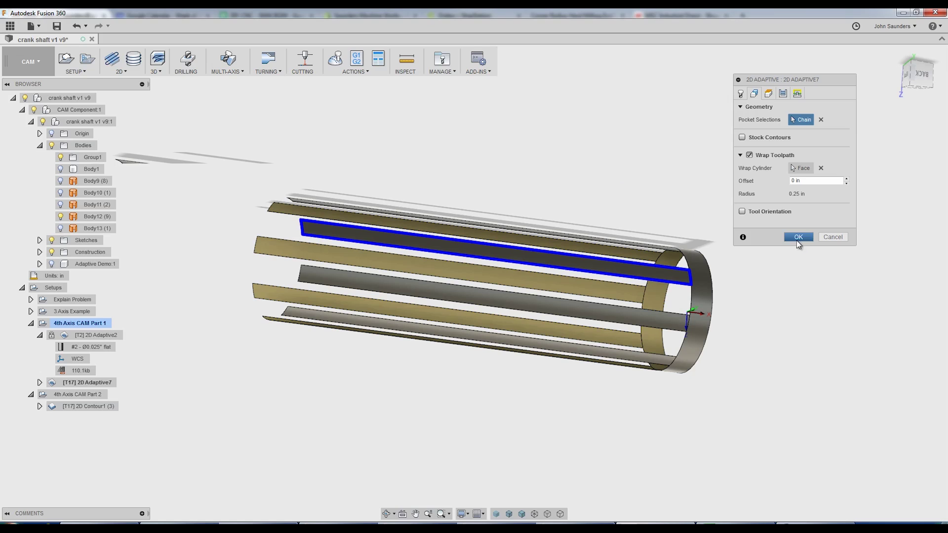
click(797, 237)
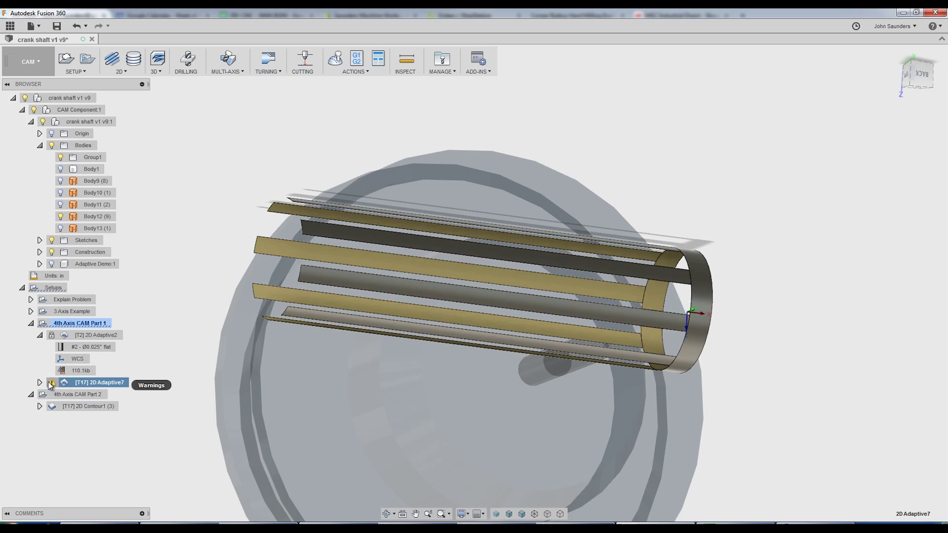
Edit the new wrapped adaptive operation to use tool #2, the 0.025" flat end mill, and regenerate it
click(92, 382)
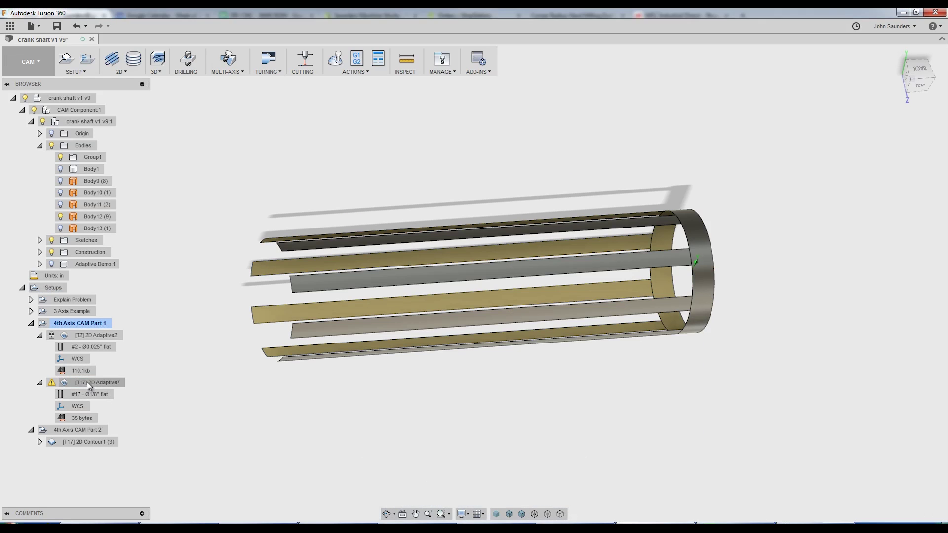
right_click(148, 384)
click(158, 319)
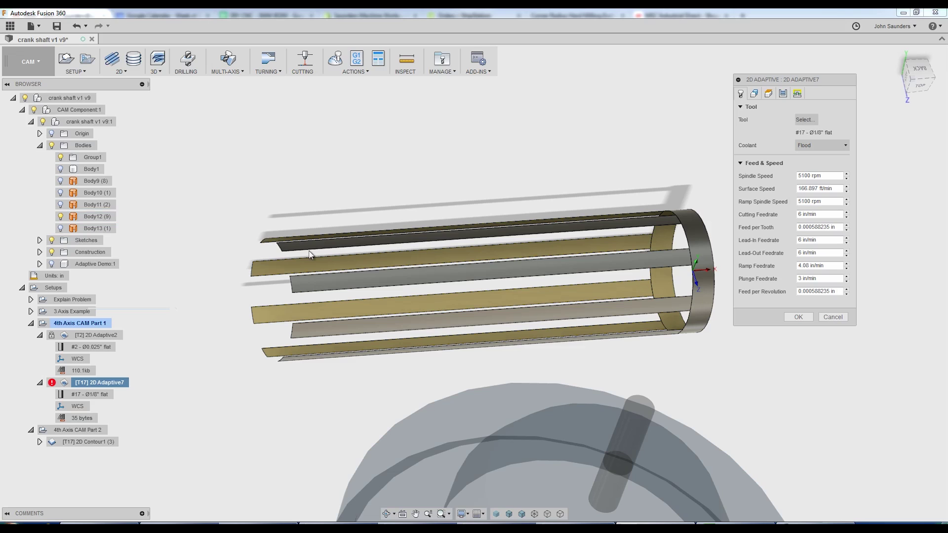
click(794, 119)
click(355, 87)
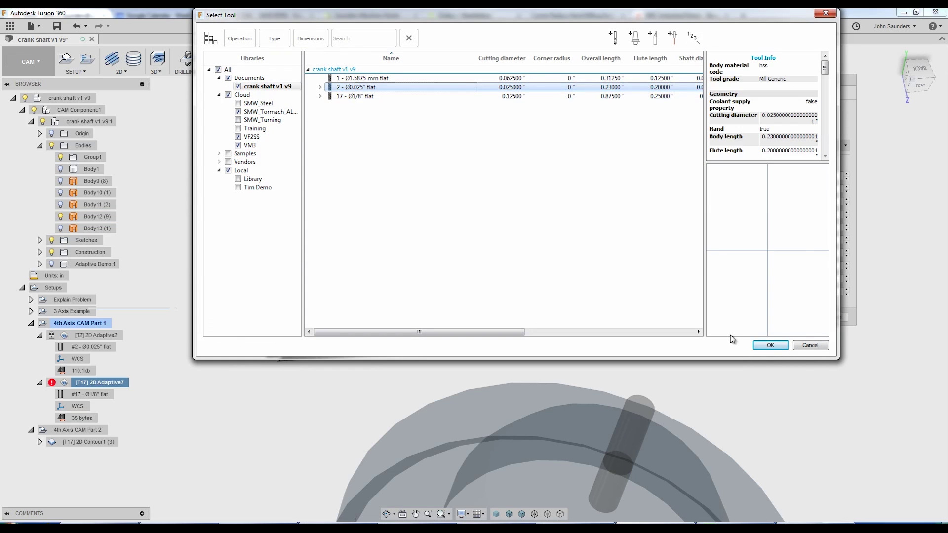
click(770, 345)
click(793, 319)
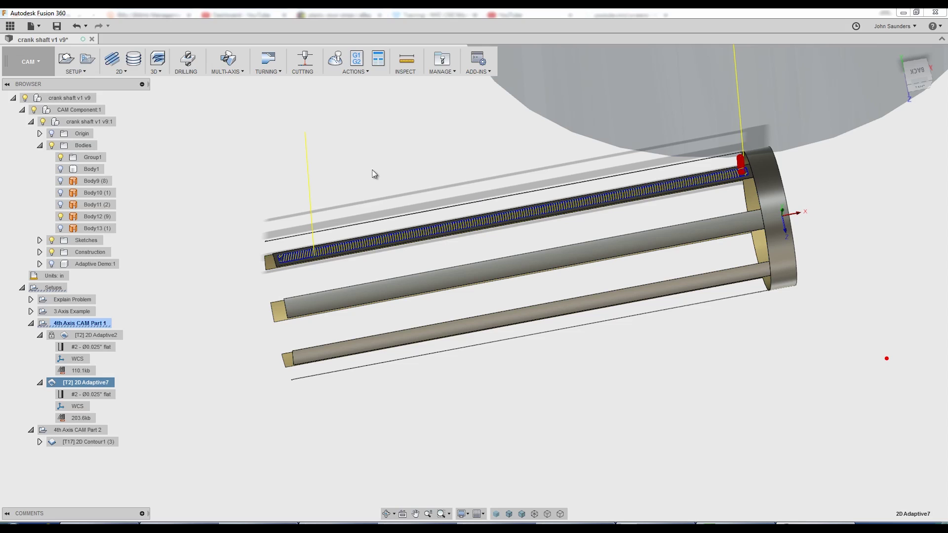
Swap surface Body12 for the solid shaft Body1 and examine the wrapped adaptive toolpath along the slot
middle_drag(474, 196, 448, 220)
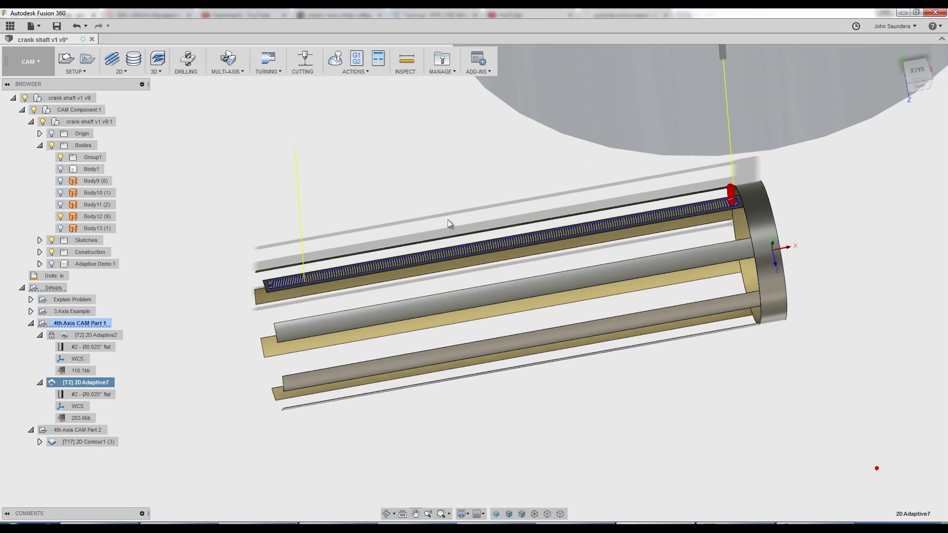
click(60, 216)
click(61, 169)
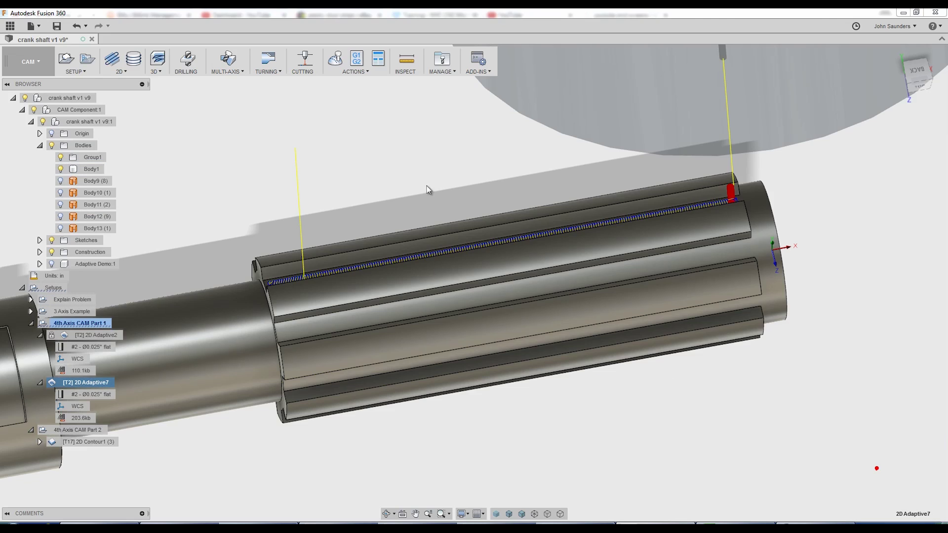
shift+middle_drag(427, 187, 425, 204)
shift+middle_drag(552, 217, 559, 239)
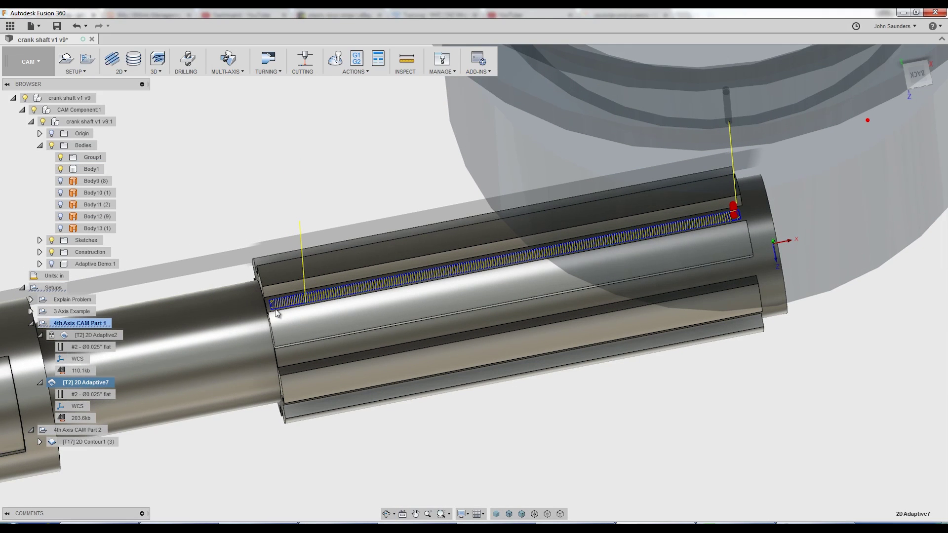
click(251, 194)
Return to the Patch workspace, hide the solid shaft Body1, and show the slot-floor surface Body12
click(39, 63)
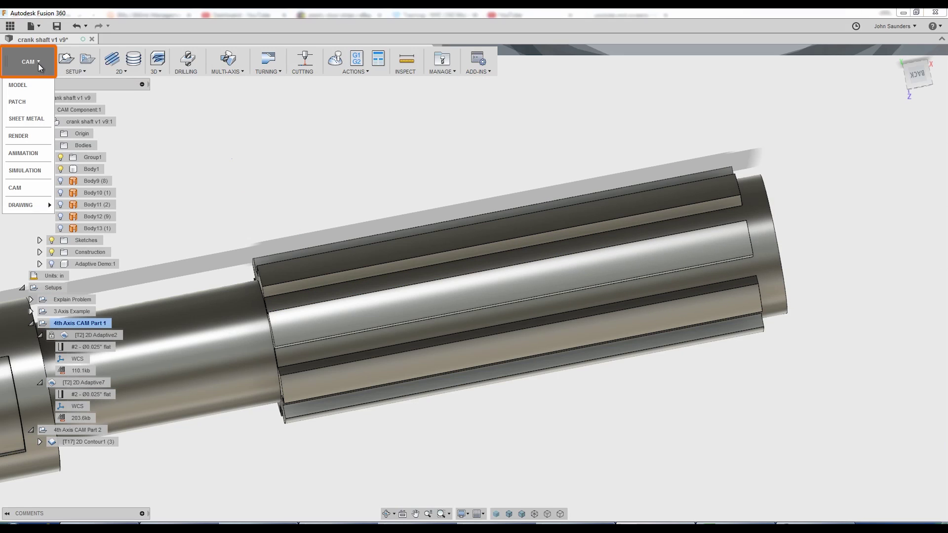
click(24, 103)
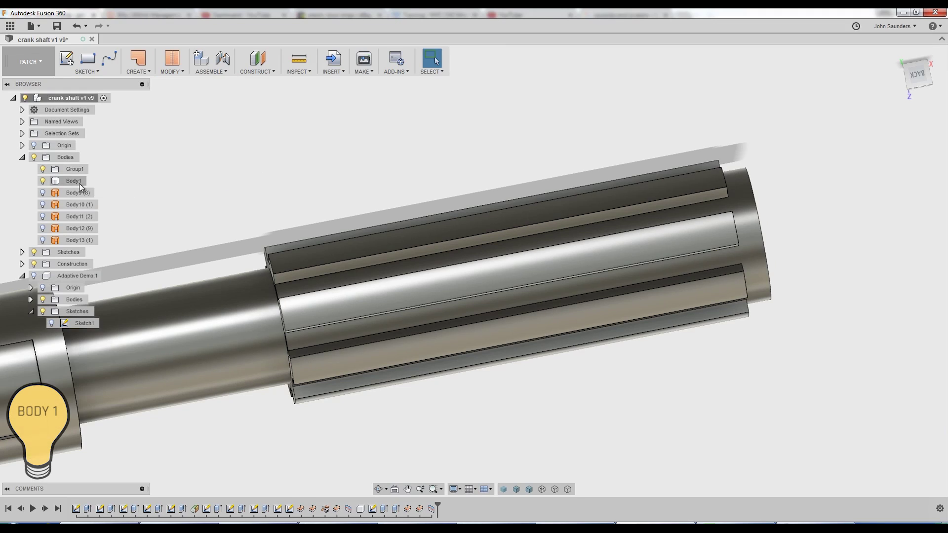
click(42, 181)
click(43, 181)
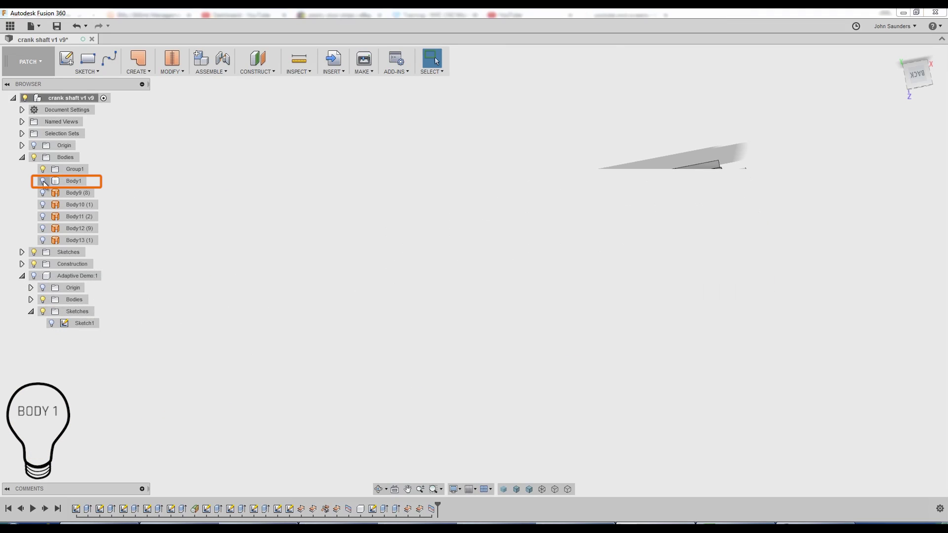
click(42, 229)
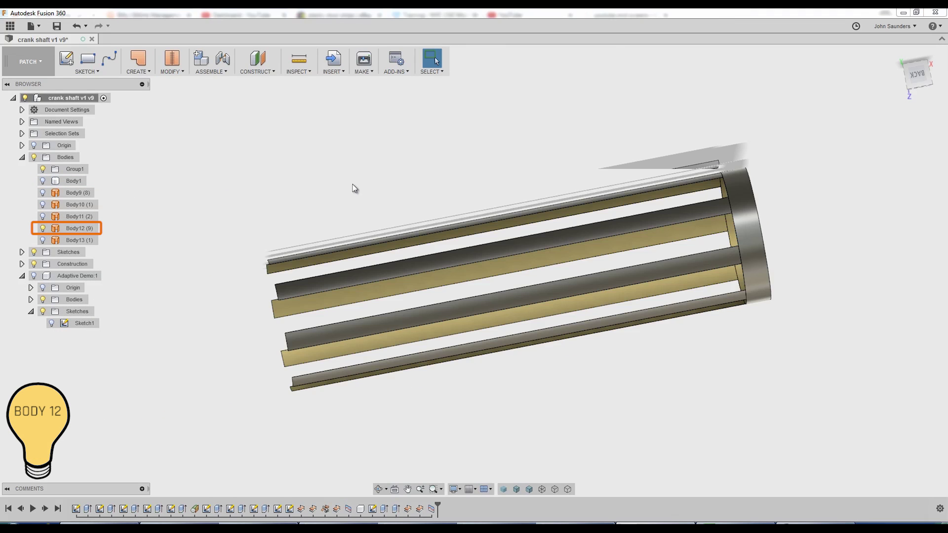
Delete the cylindrical end-collar face from surface Body12, keeping only the separate slot strips
click(748, 217)
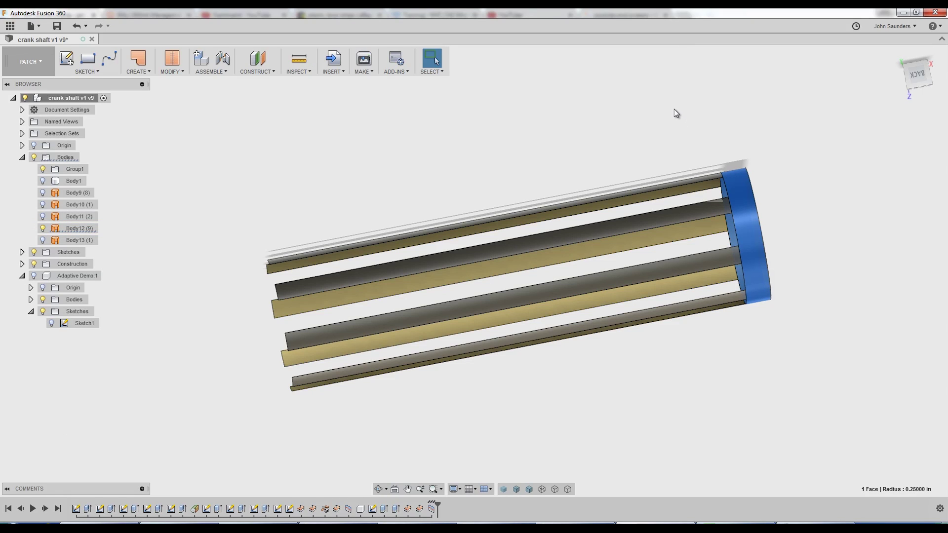
key(Delete)
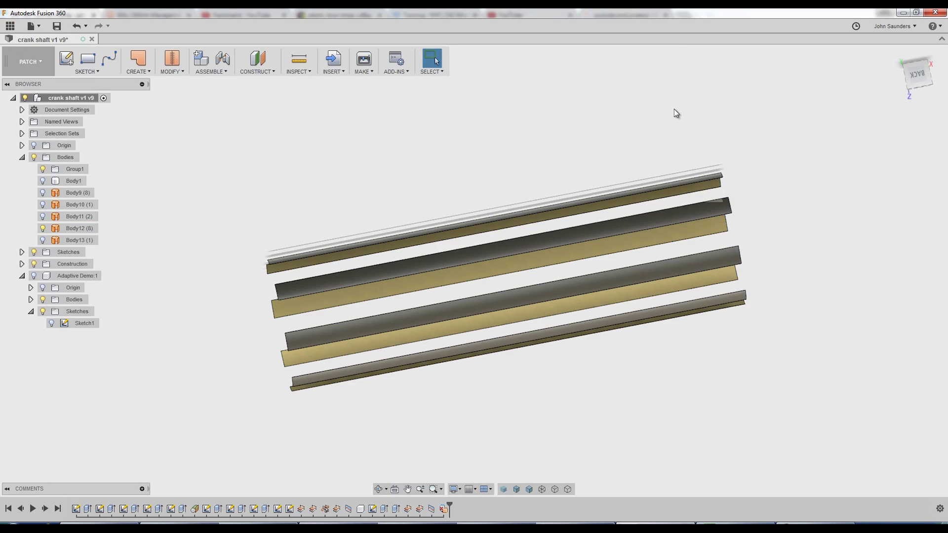
click(723, 199)
click(724, 203)
click(610, 149)
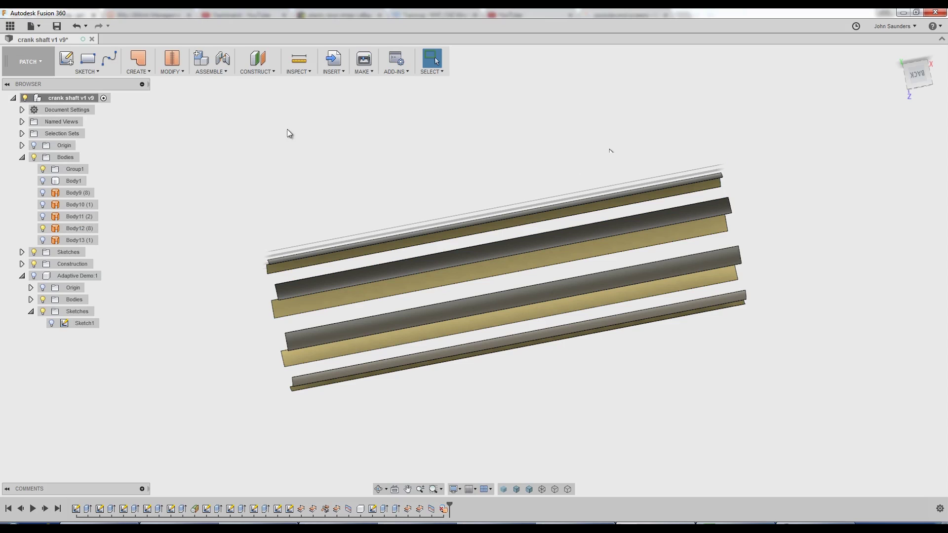
Extend both end edges of one slot-floor strip by 0.1 in with the Natural extend type
click(171, 69)
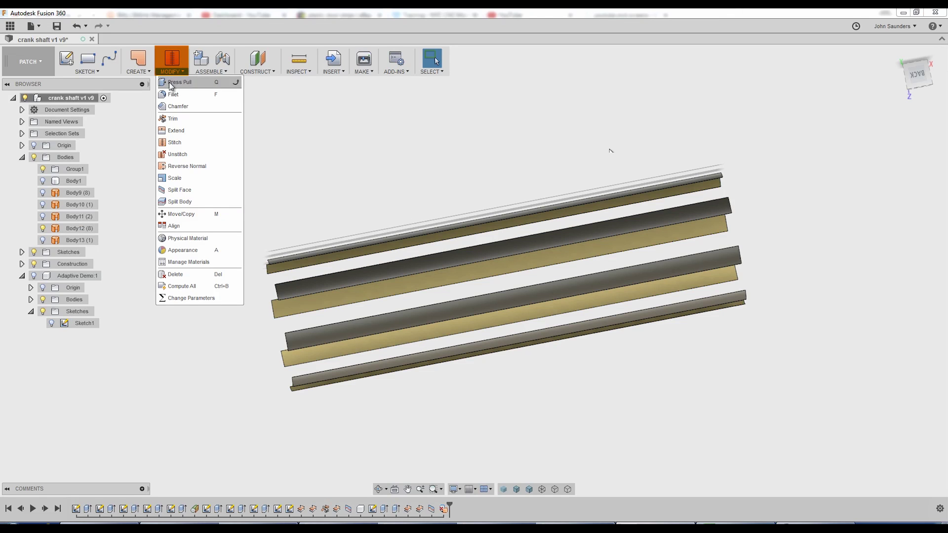
click(194, 131)
click(729, 205)
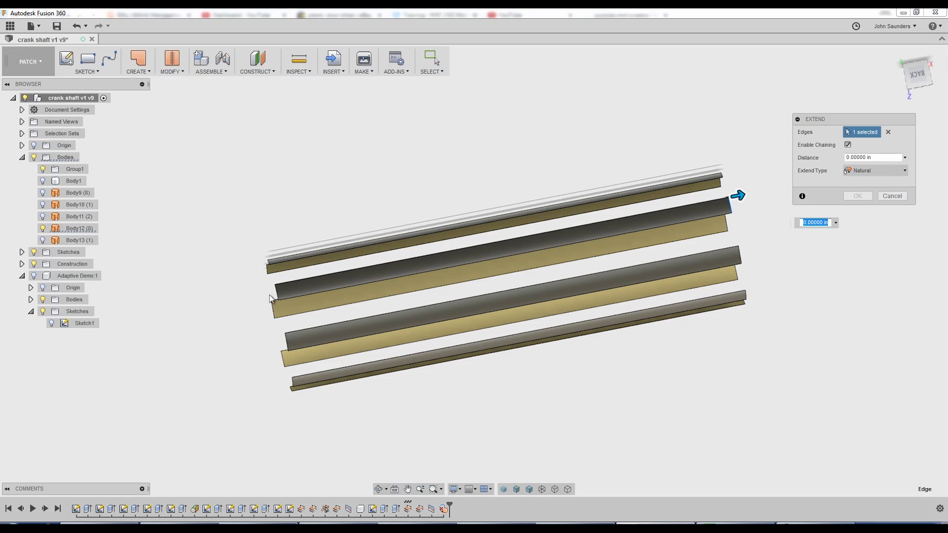
click(271, 298)
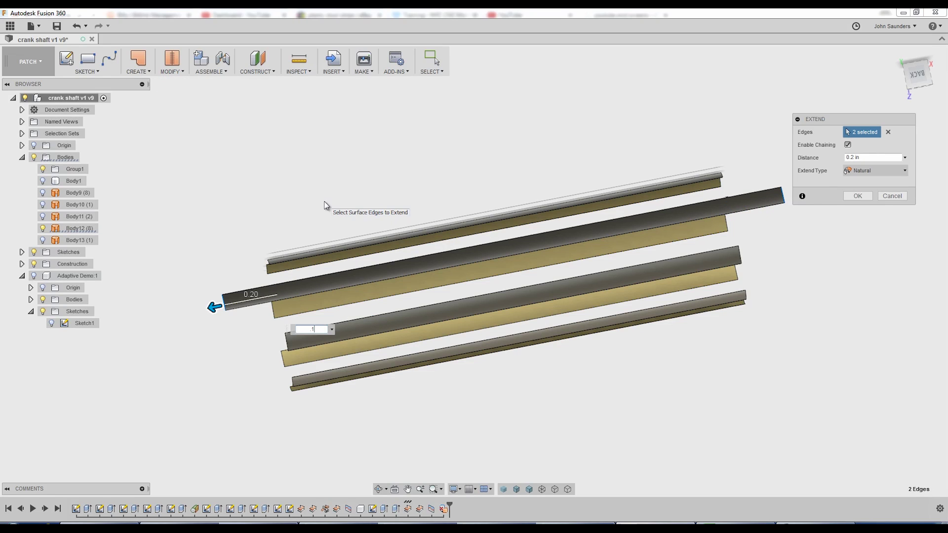
text(.1)
click(858, 197)
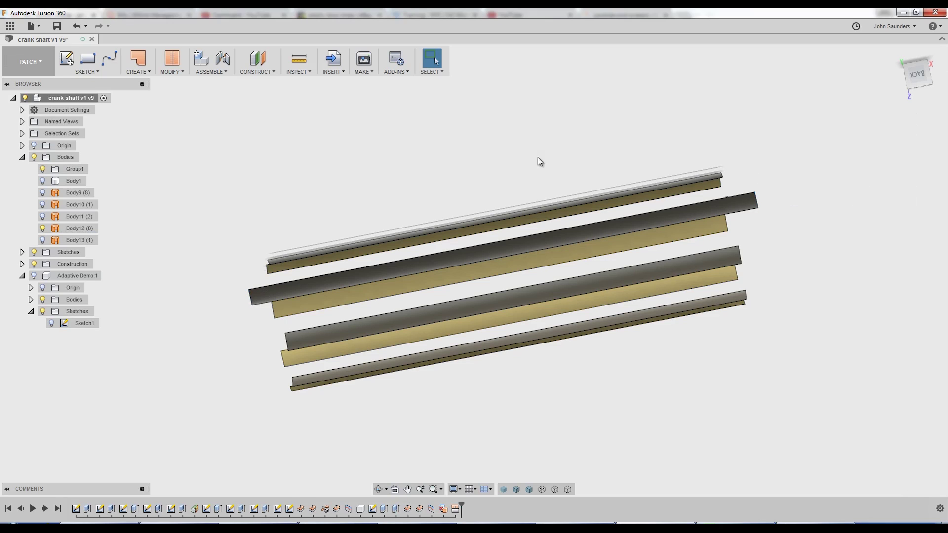
Return to the CAM workspace, display the 2D Adaptive7 toolpath, and show the solid shaft Body1
click(25, 66)
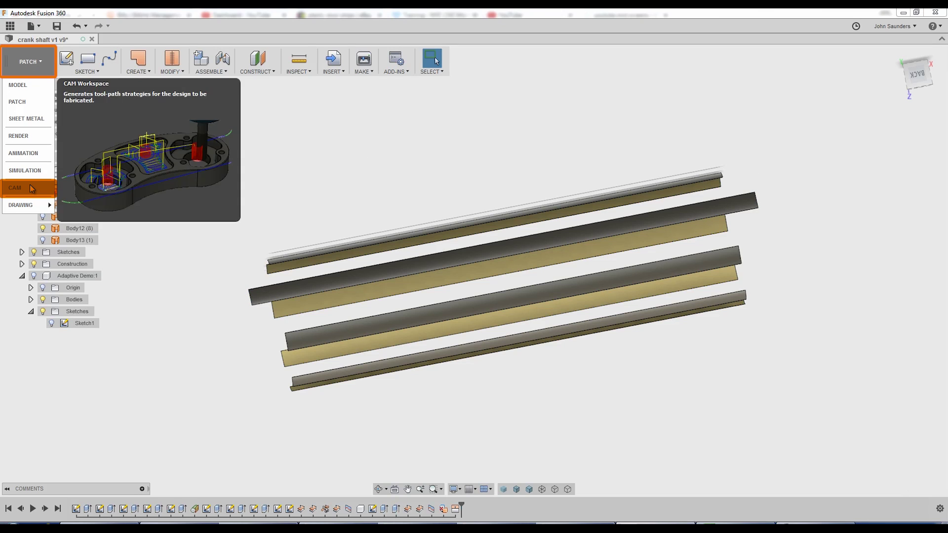
click(29, 186)
click(85, 290)
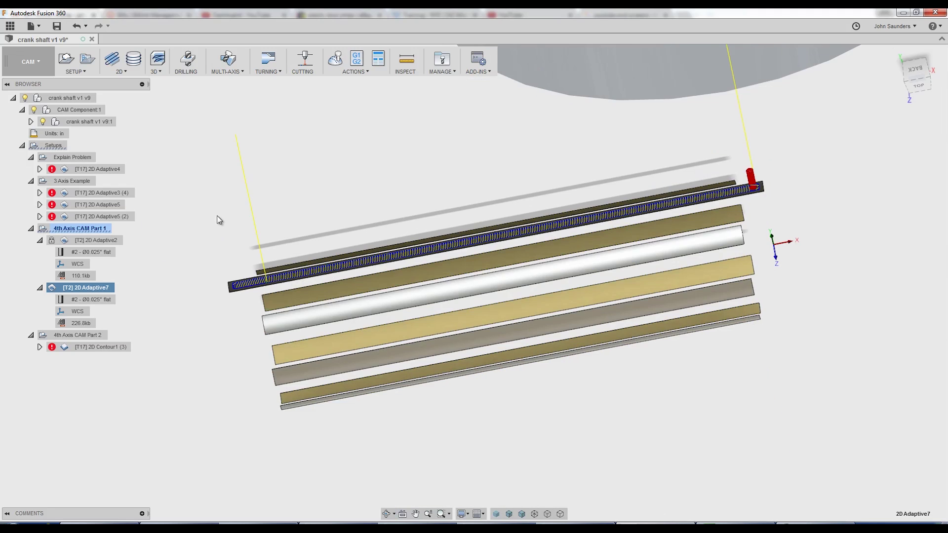
shift+middle_drag(217, 216, 226, 224)
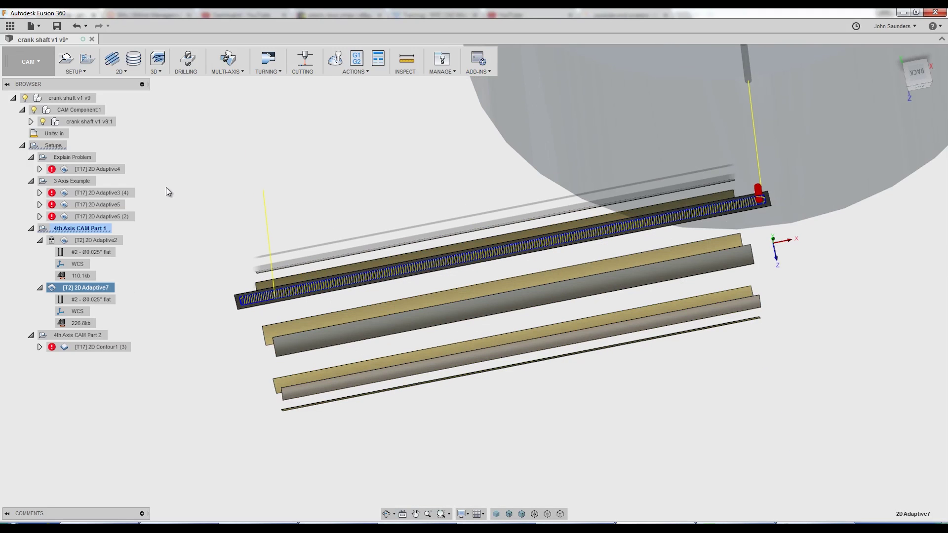
click(31, 122)
click(61, 171)
click(60, 171)
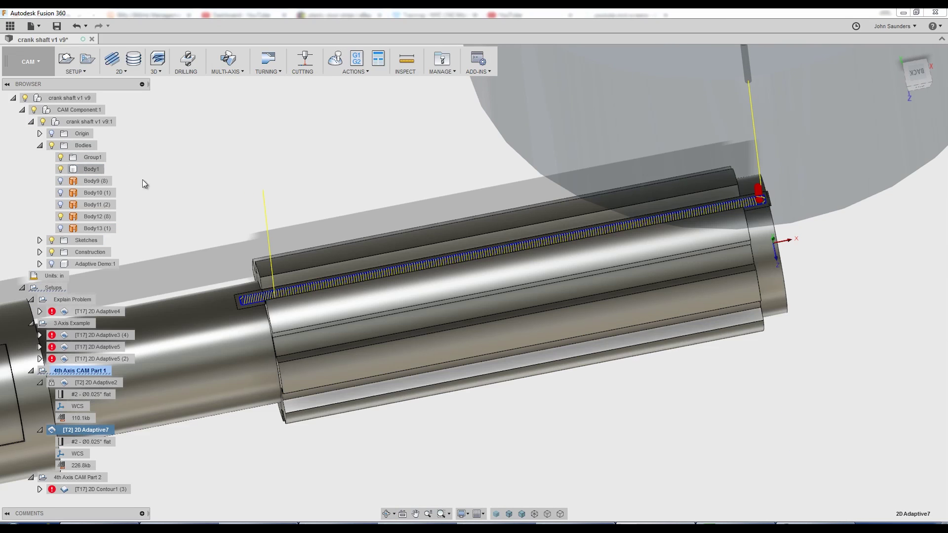
Check the tool entry at the slot's end, set the 2D Adaptive7 ramp type to Plunge, and regenerate the toolpath
shift+middle_drag(436, 226, 439, 233)
scroll(799, 200, down, 1)
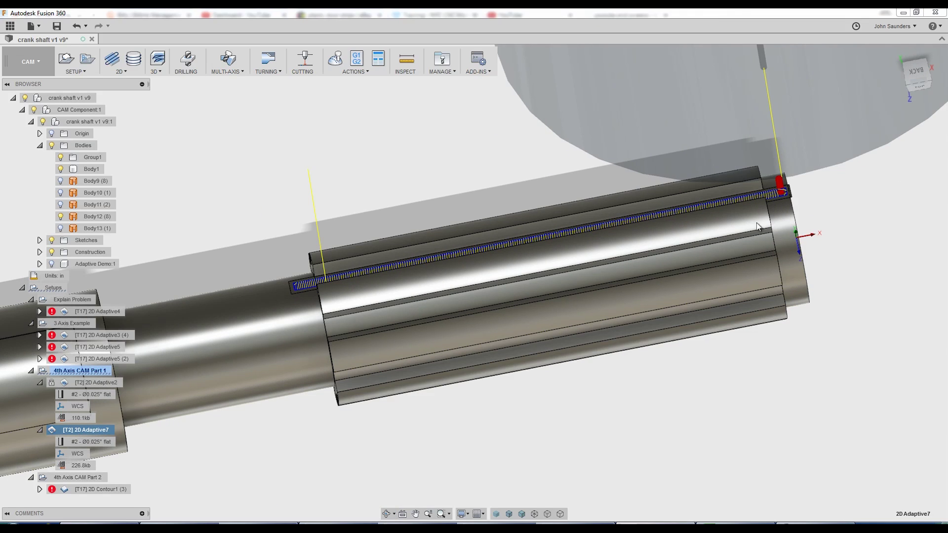
scroll(872, 184, up, 6)
scroll(598, 257, down, 8)
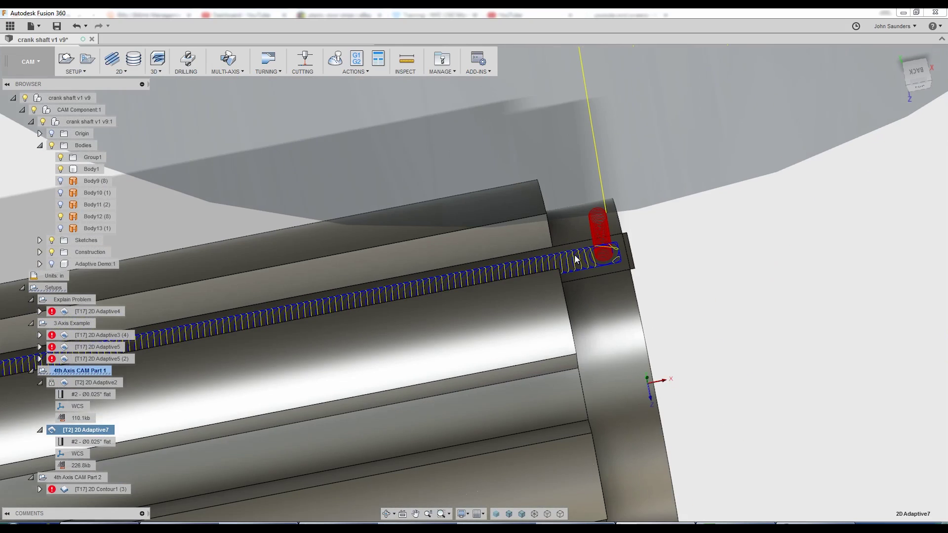
scroll(141, 400, up, 2)
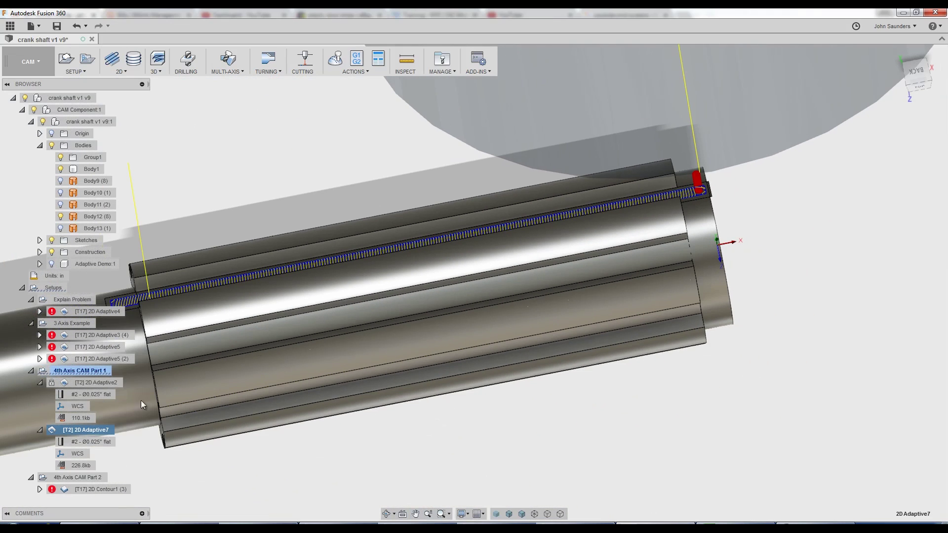
right_click(78, 432)
click(104, 315)
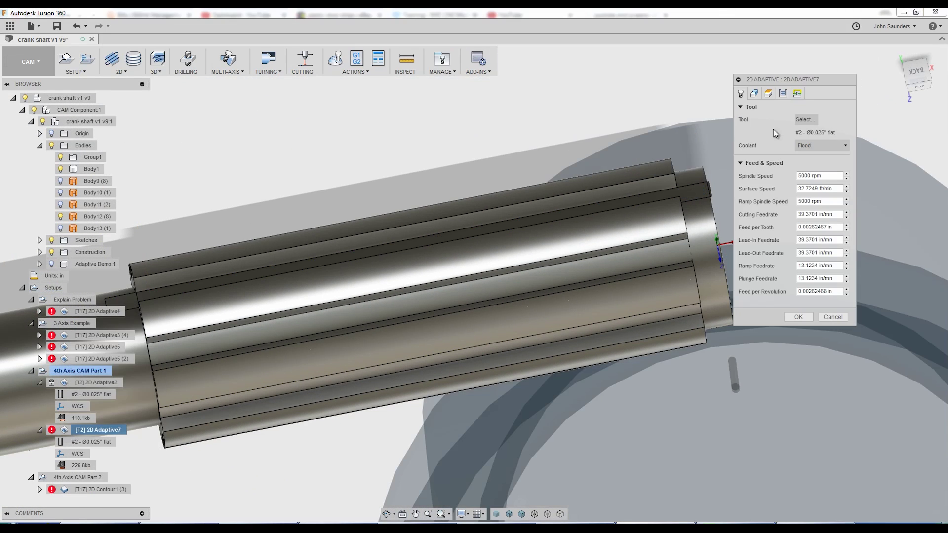
click(801, 95)
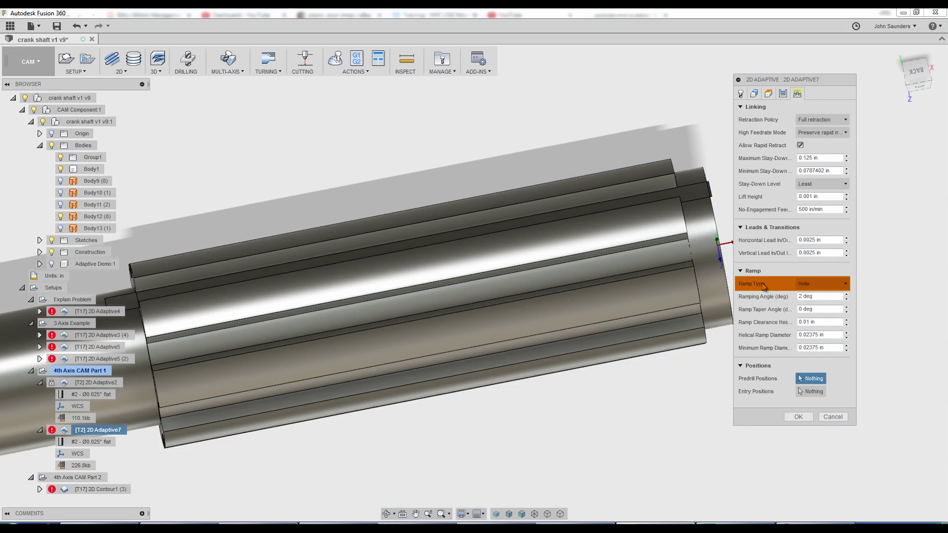
click(822, 284)
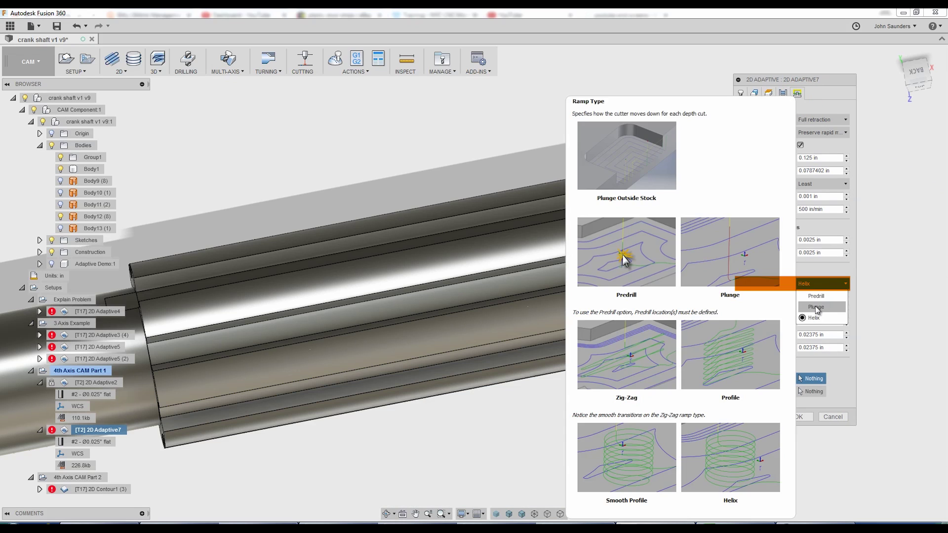
click(816, 307)
click(804, 417)
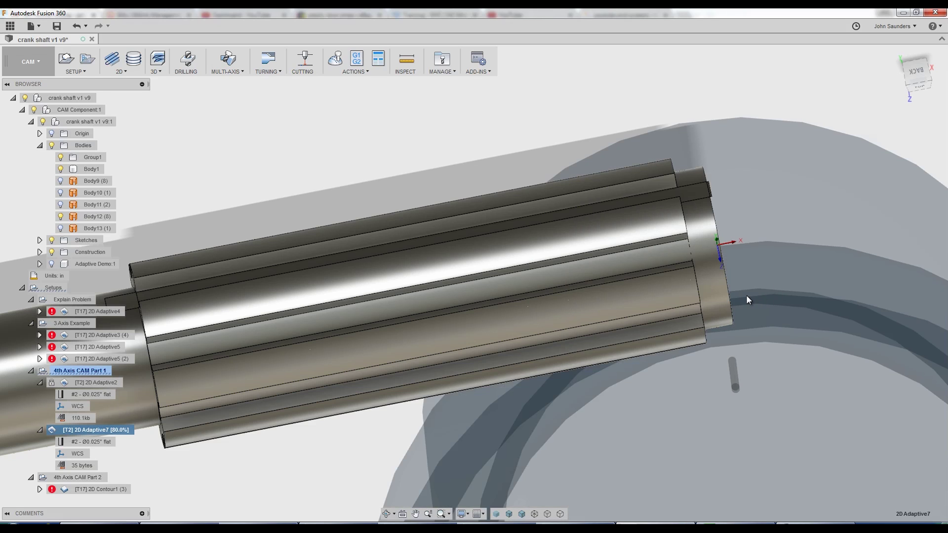
Examine the regenerated 2D Adaptive7 toolpath along the slot, at its plunge entry and where it overruns both ends
scroll(725, 257, down, 3)
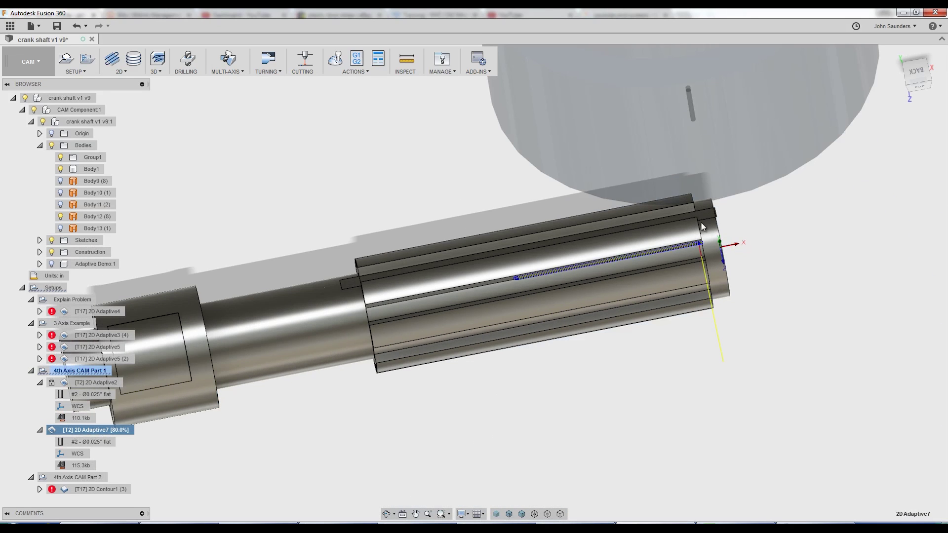
shift+middle_drag(701, 224, 733, 180)
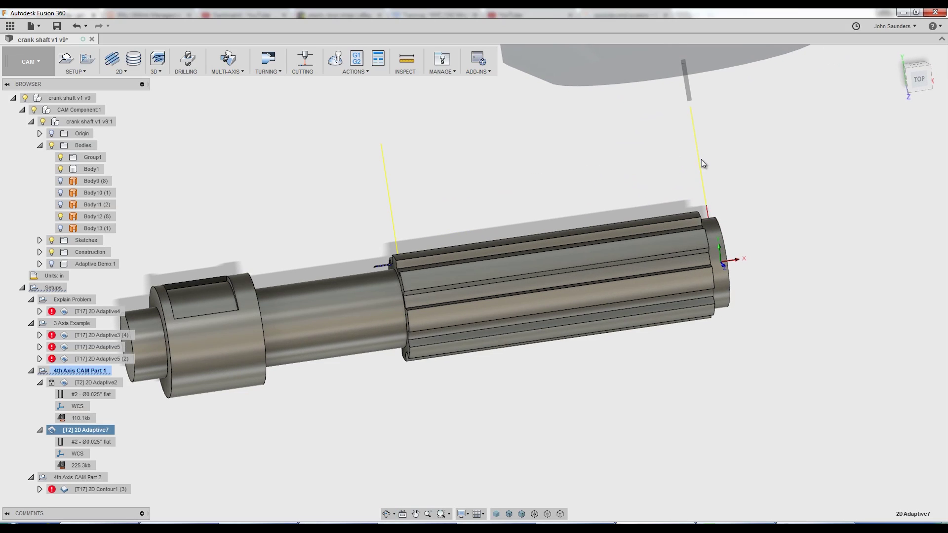
shift+middle_drag(652, 197, 661, 239)
scroll(729, 196, up, 5)
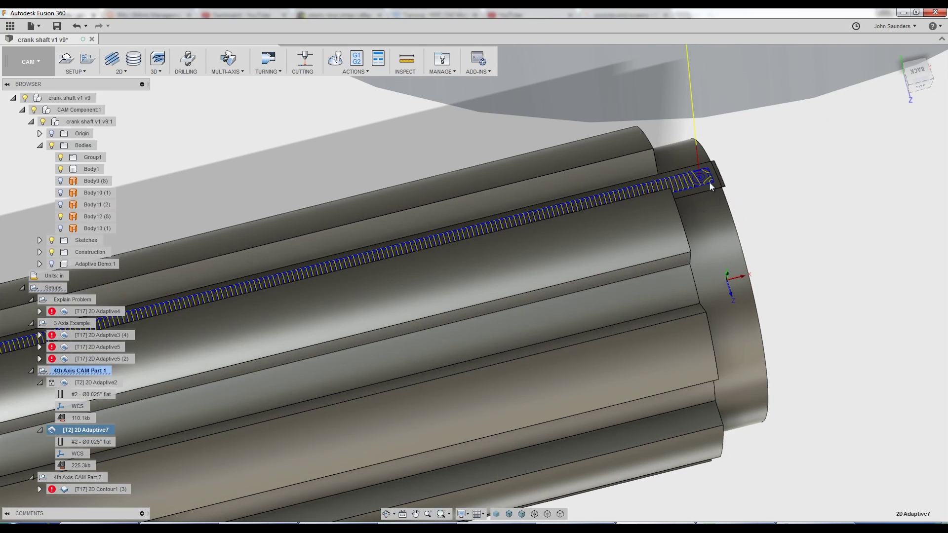
scroll(750, 202, down, 4)
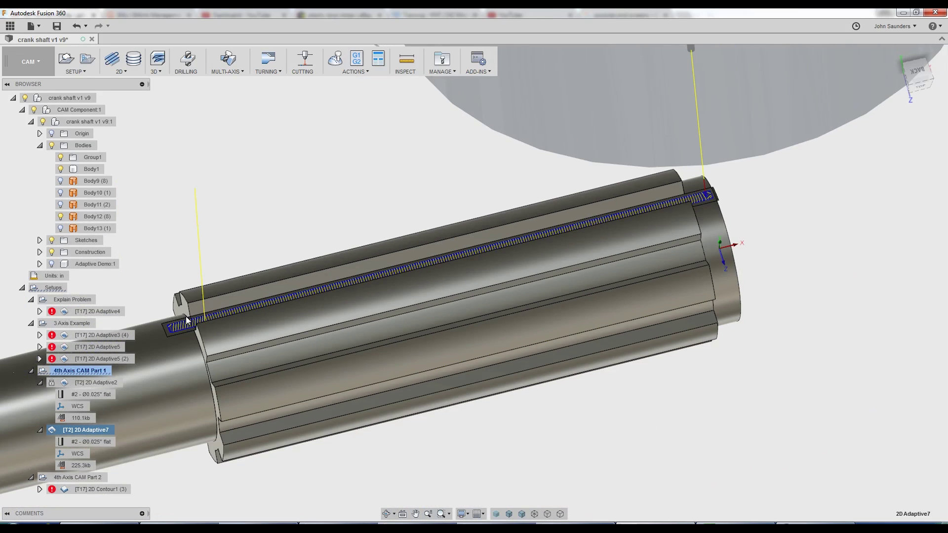
scroll(186, 320, down, 3)
shift+middle_drag(282, 275, 449, 272)
shift+middle_drag(546, 350, 476, 293)
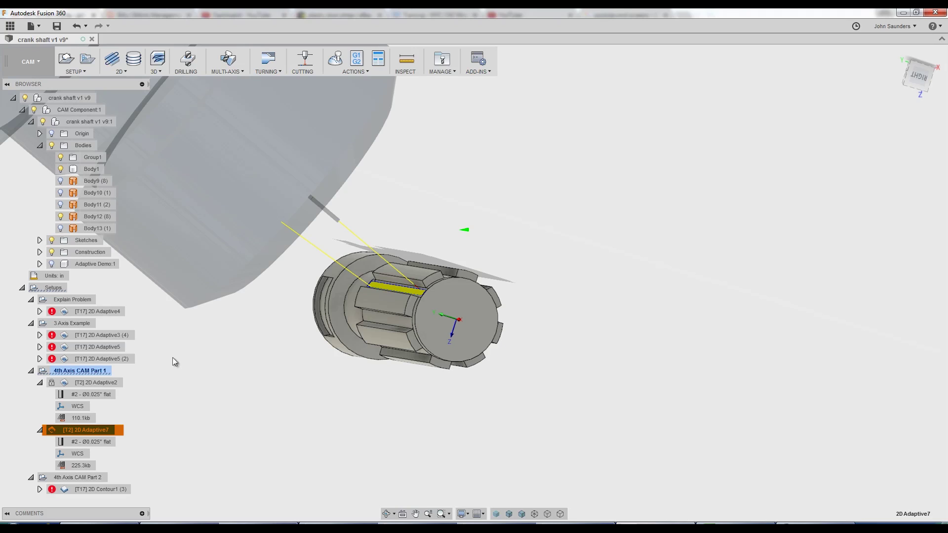
Add the 2D Adaptive7 operation to a new pattern and make it a circular pattern
right_click(84, 434)
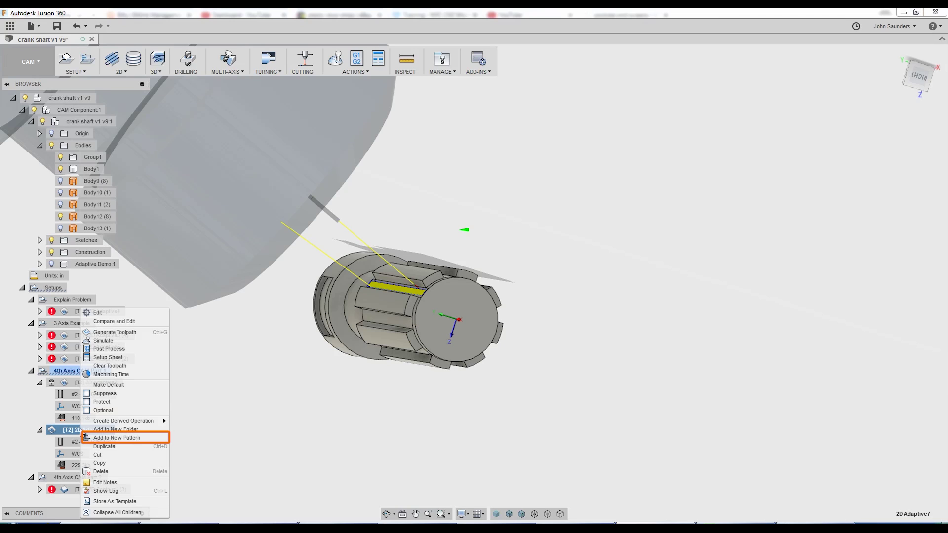
click(128, 439)
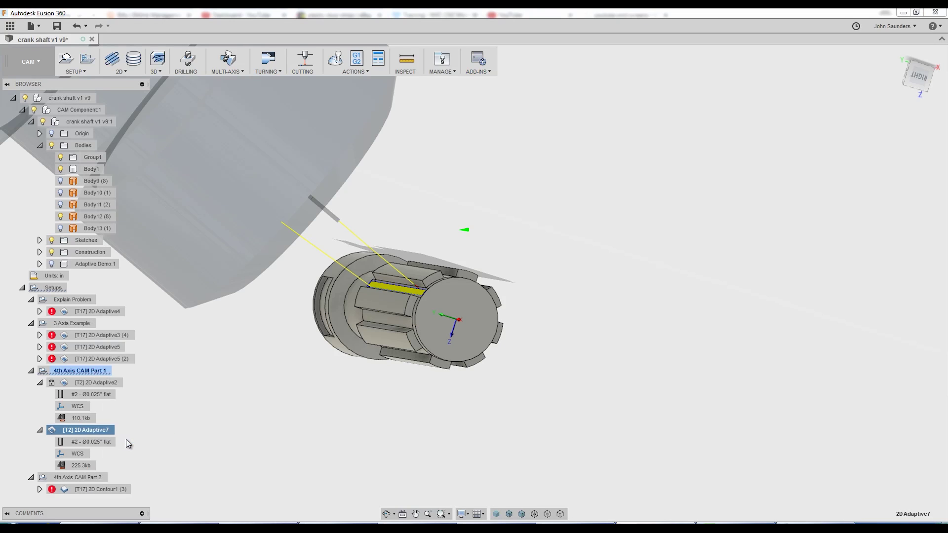
click(808, 121)
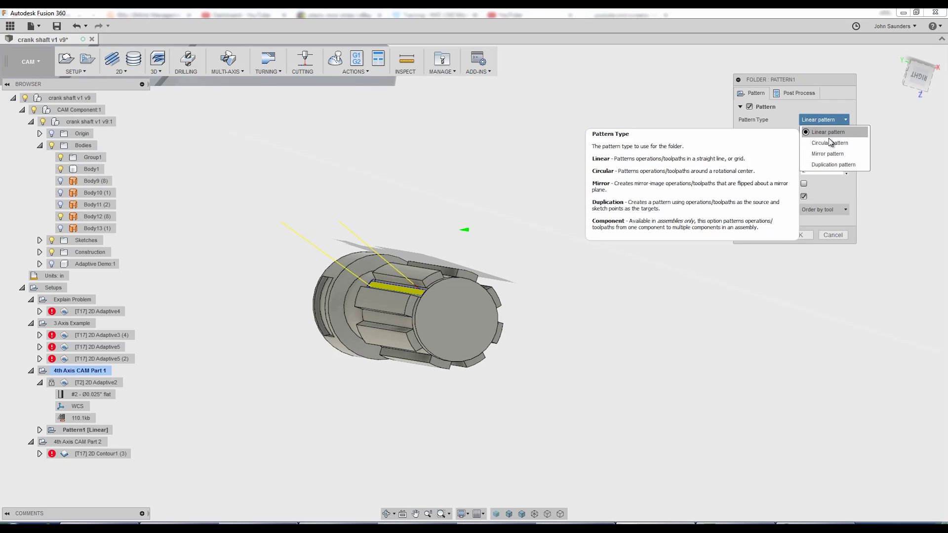
click(849, 144)
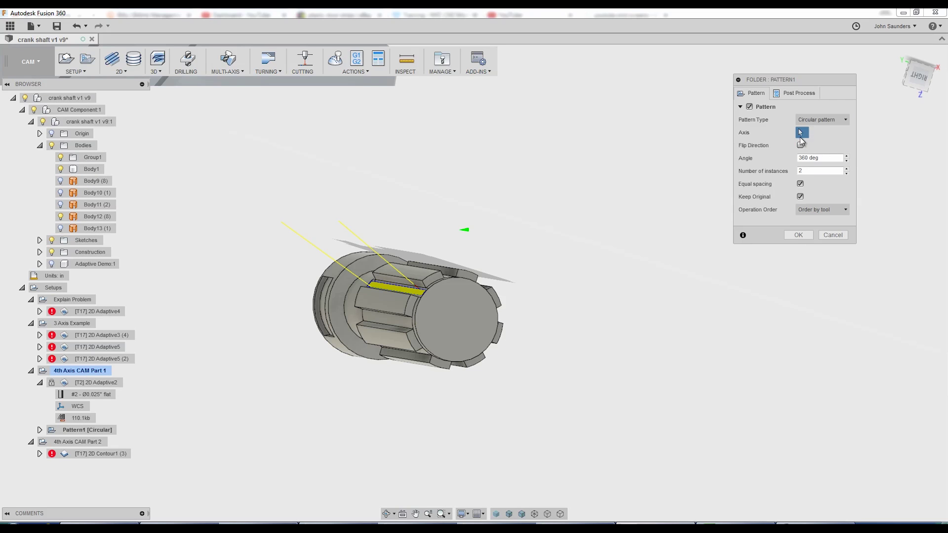
Use the shaft's circular end edge as the pattern axis and create 8 equally spaced instances of the slot toolpath
shift+middle_drag(547, 254, 567, 280)
scroll(567, 279, up, 4)
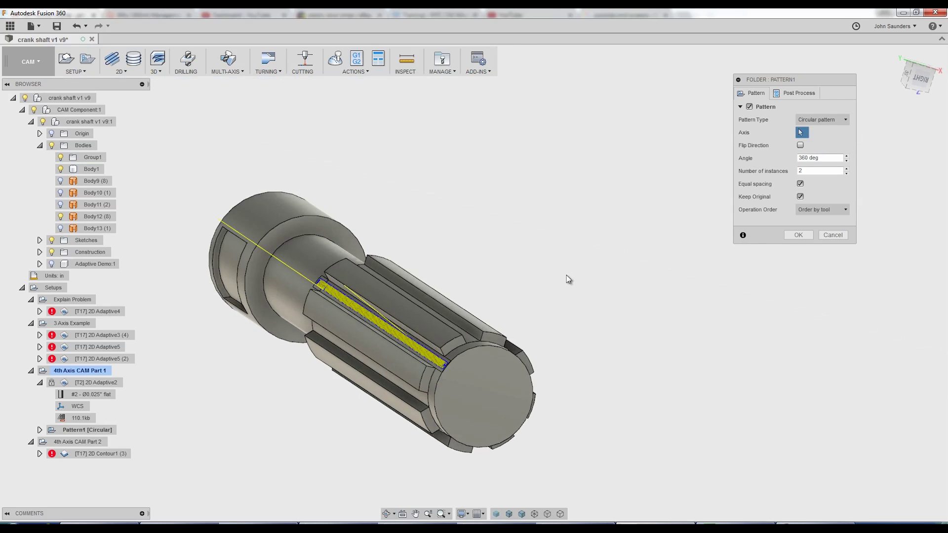
middle_drag(571, 353, 609, 247)
shift+middle_drag(609, 247, 612, 229)
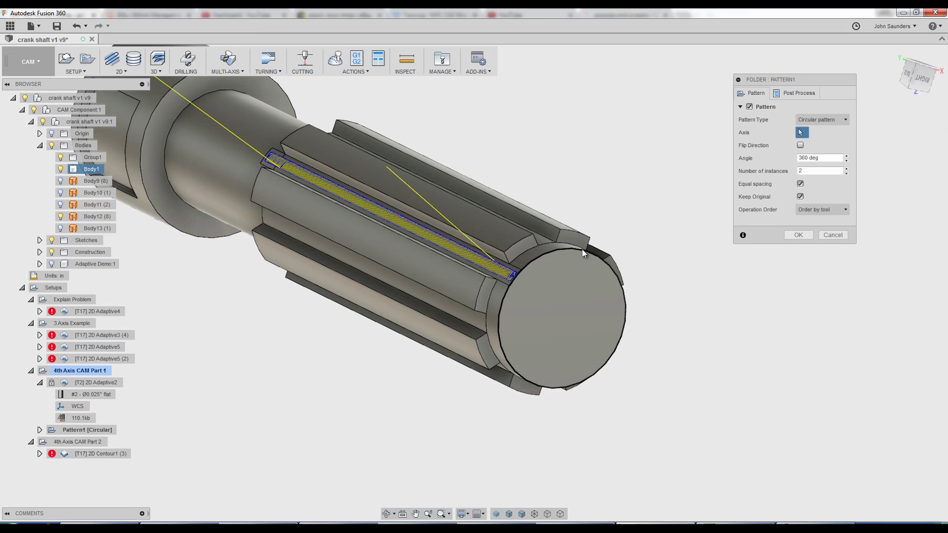
click(602, 251)
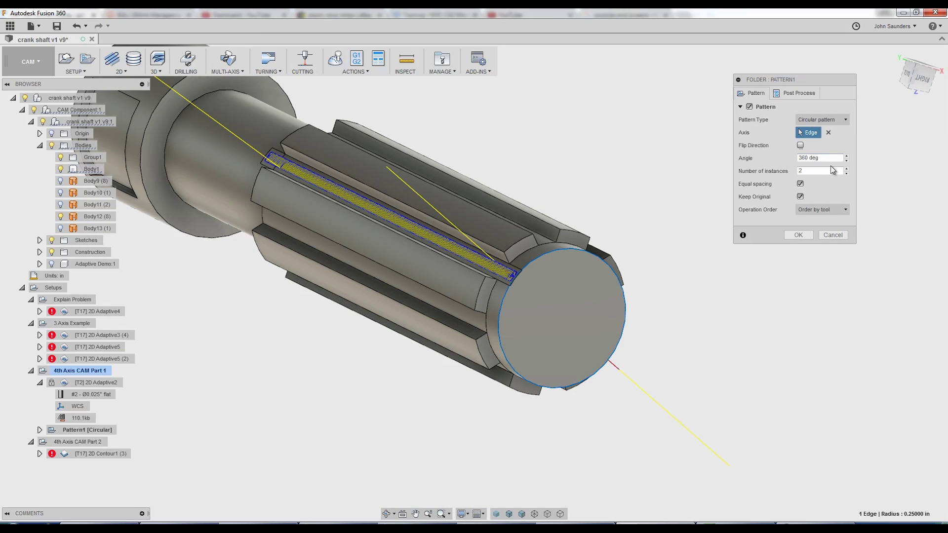
drag(818, 172, 763, 169)
text(8)
key(Tab)
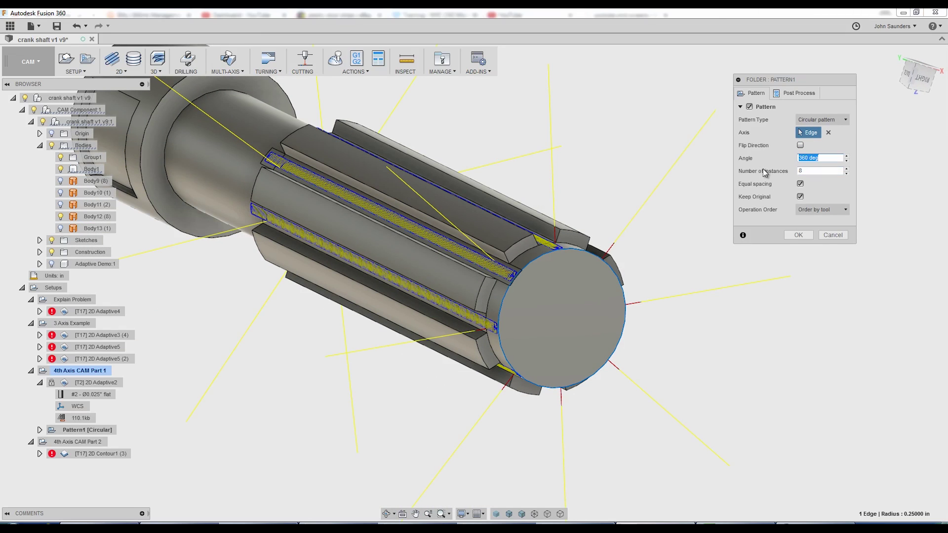
click(798, 235)
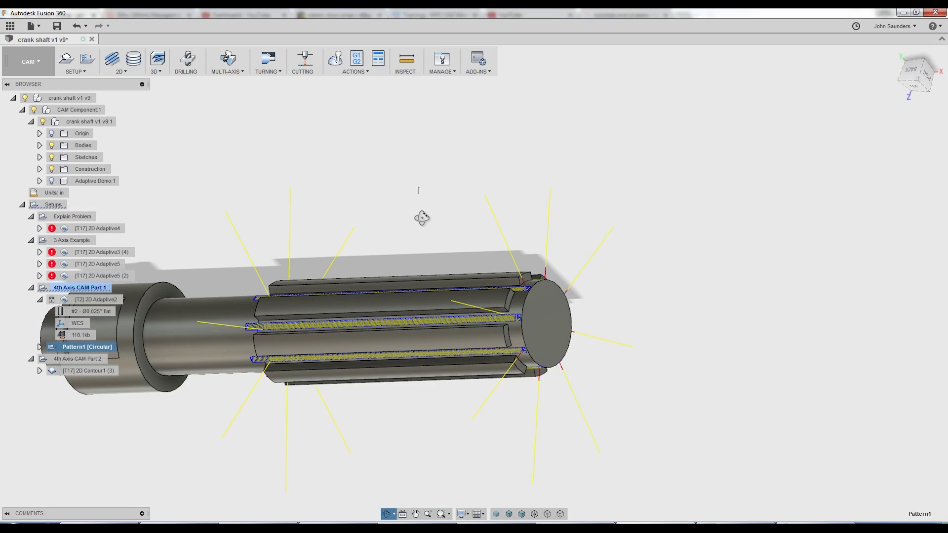
middle_drag(417, 213, 442, 192)
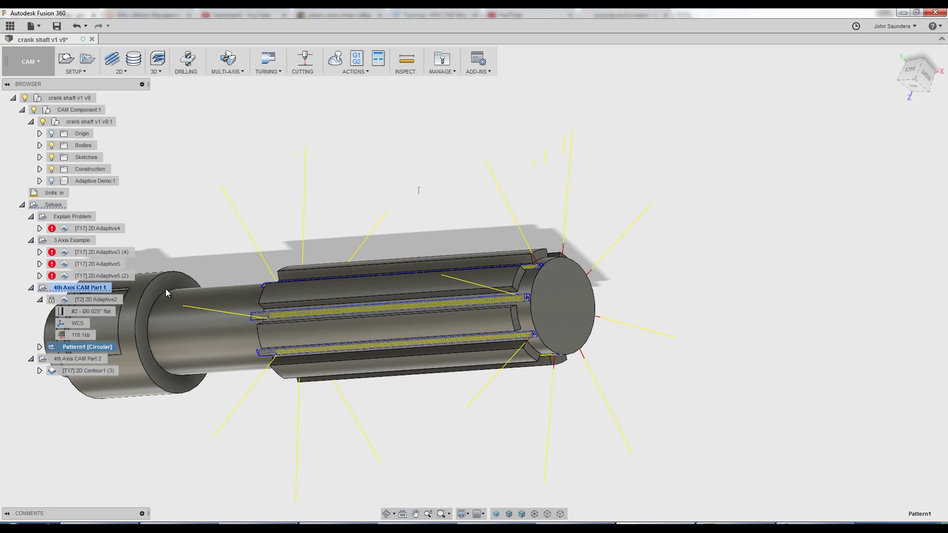
Simulate the 2D Contour1 (3) operation in 4th Axis CAM Part 2, then close the simulation and view the whole shaft
click(94, 374)
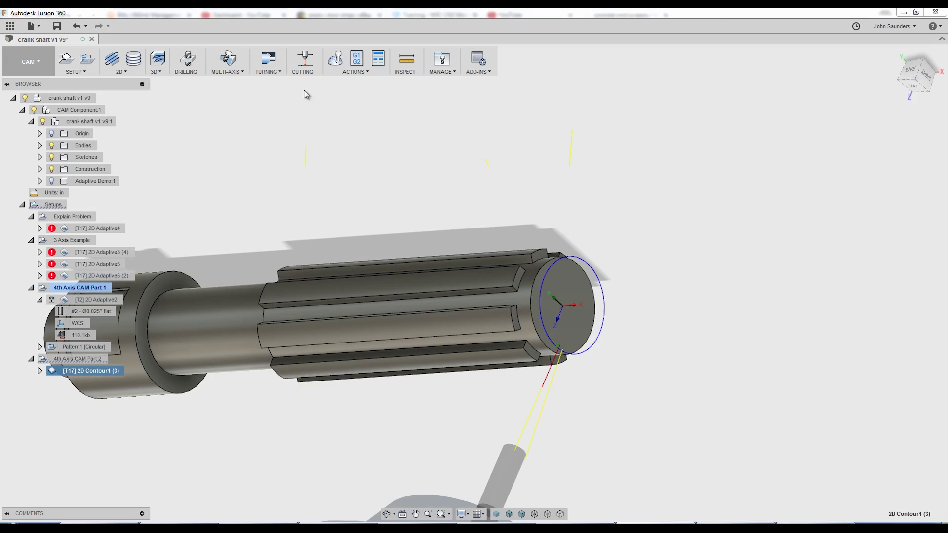
click(335, 58)
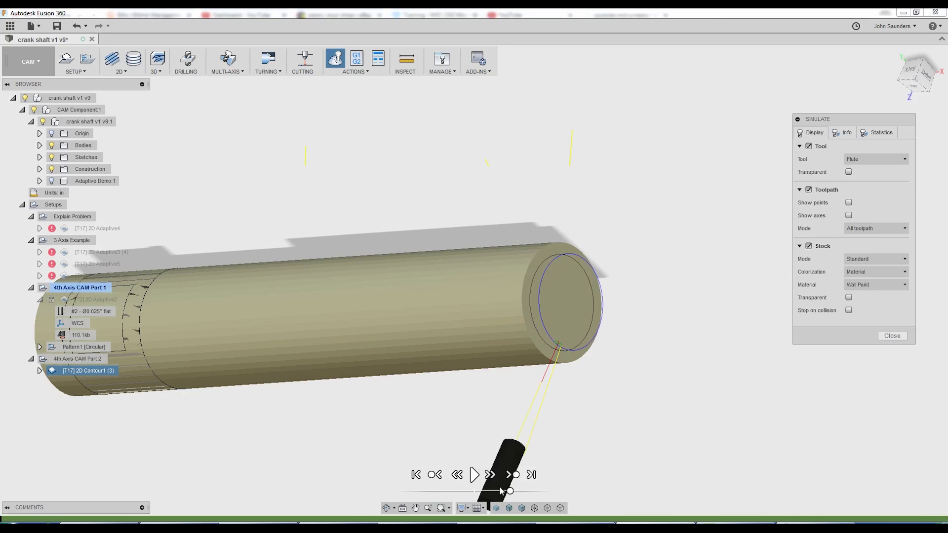
click(475, 476)
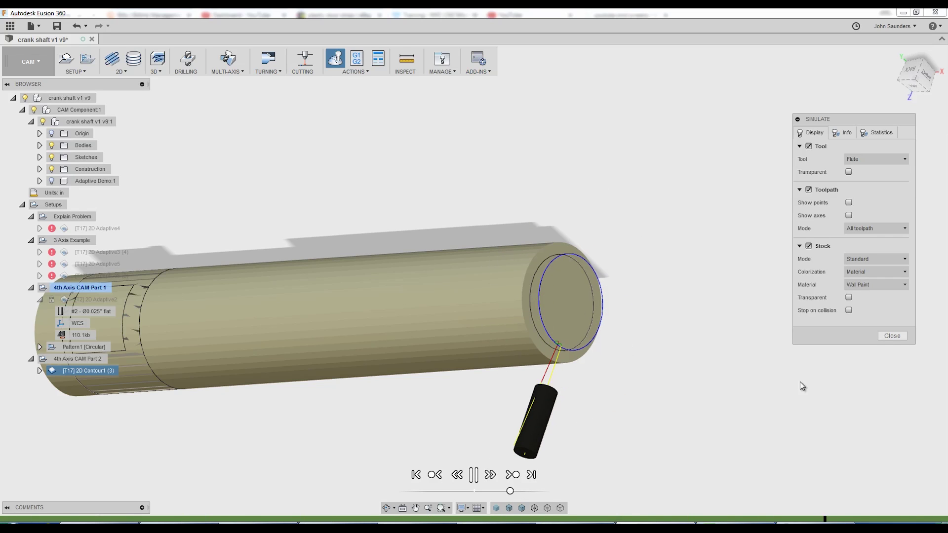
click(892, 336)
scroll(568, 407, down, 2)
middle_drag(544, 407, 608, 416)
shift+middle_drag(593, 330, 519, 334)
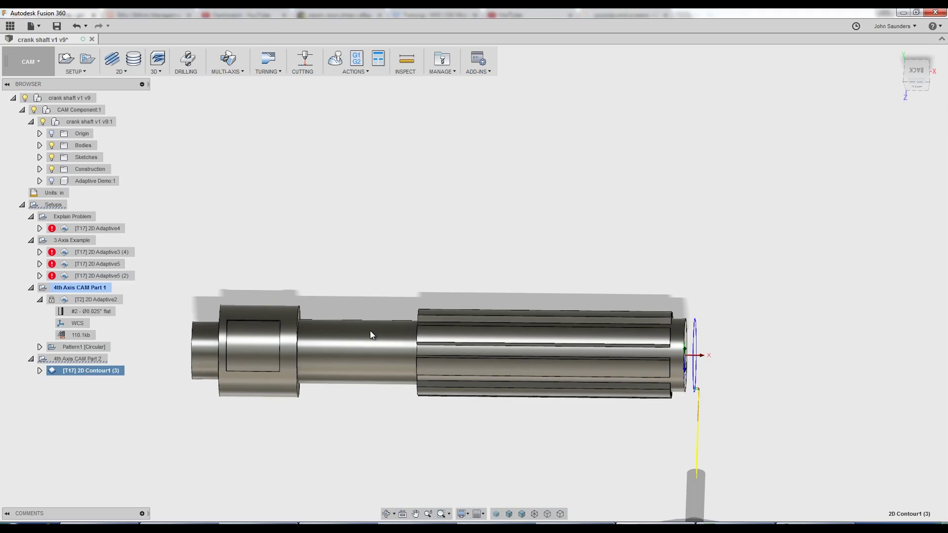
shift+middle_drag(372, 334, 418, 335)
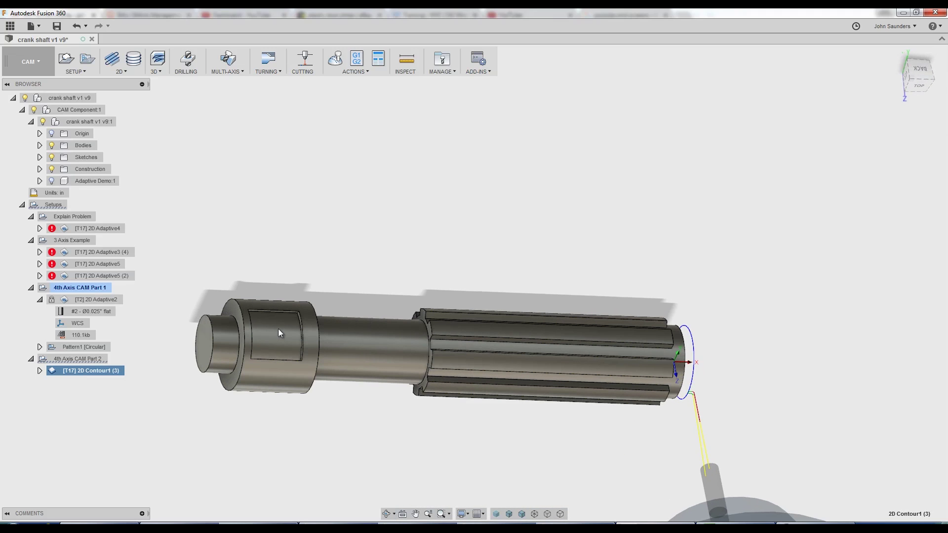